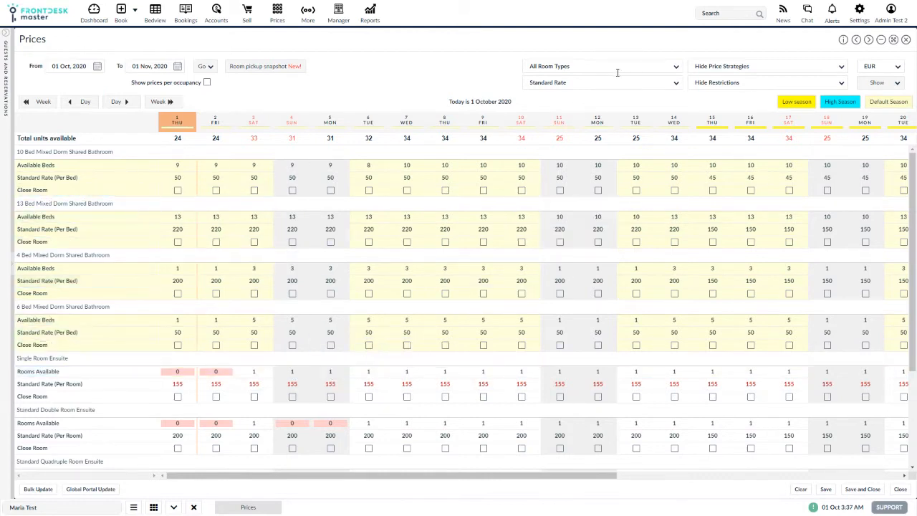
Filter the prices grid to show only 10 Bed Mixed Dorm Shared Bathroom and Standard Double Room Ensuite
left_click(664, 65)
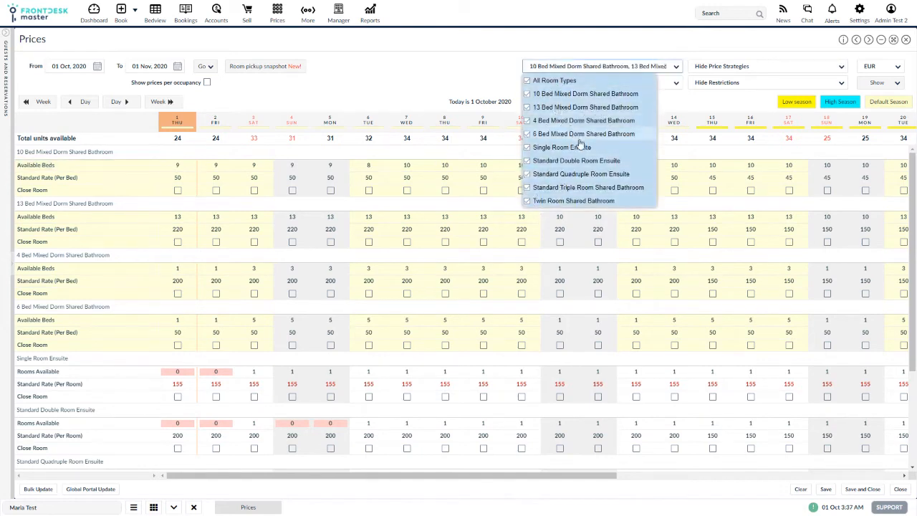
left_click(487, 62)
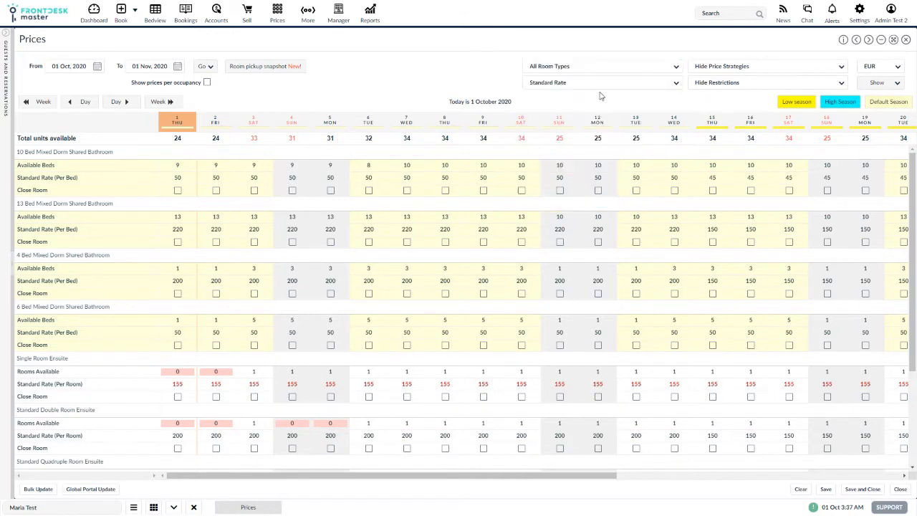
left_click(591, 68)
left_click(566, 80)
left_click(577, 94)
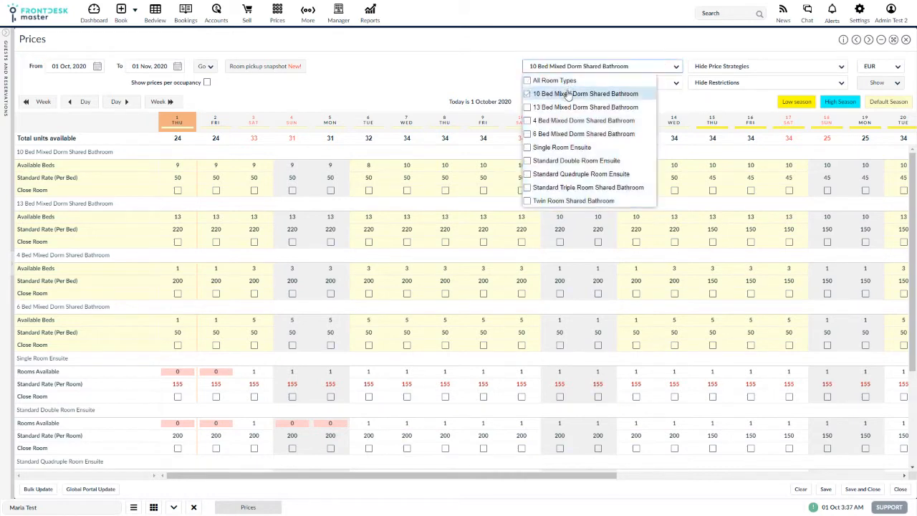
left_click(595, 161)
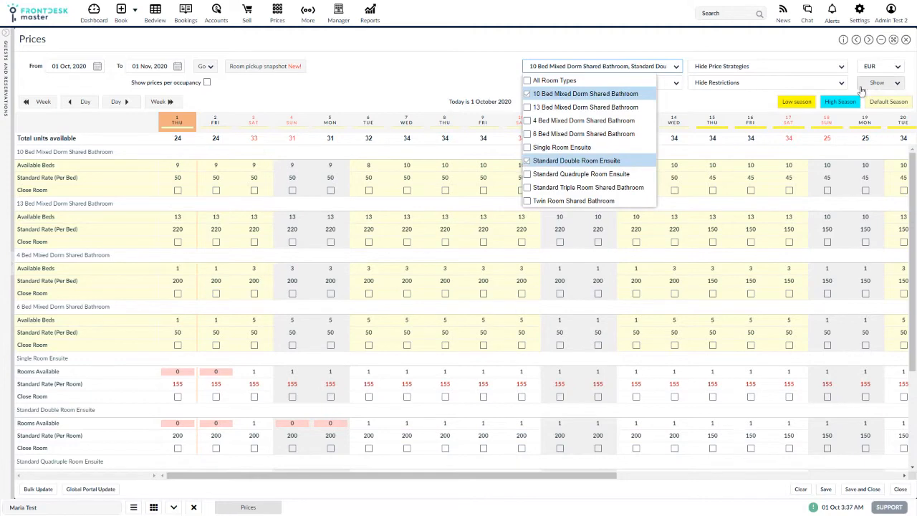
left_click(724, 85)
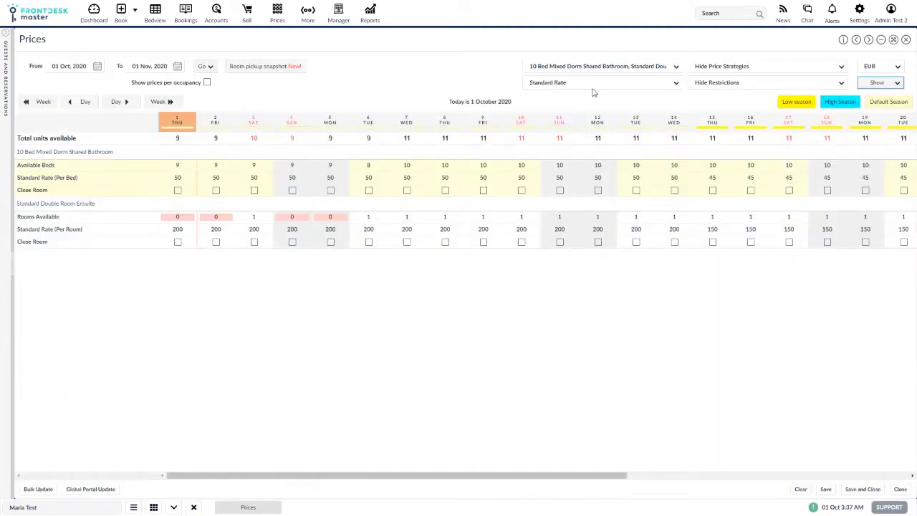
Switch the rate filter to All Rates and show them in the grid
left_click(587, 83)
left_click(556, 98)
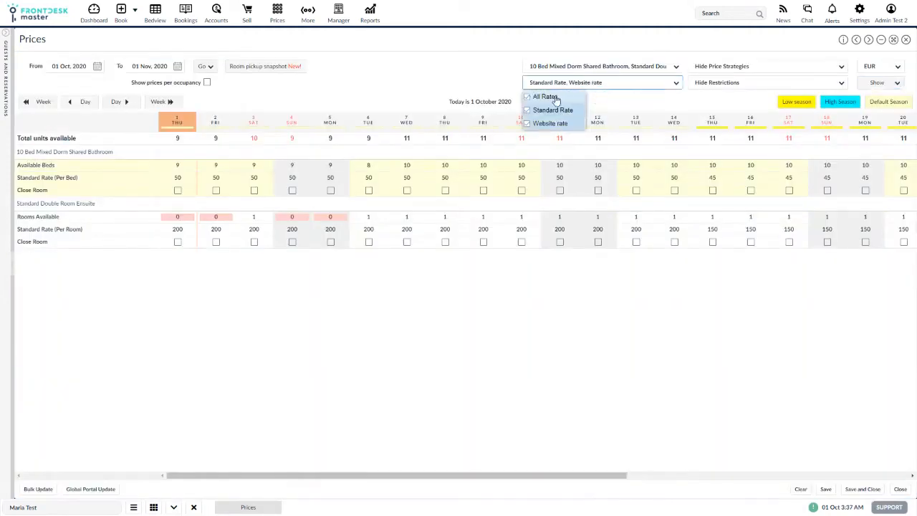
left_click(875, 84)
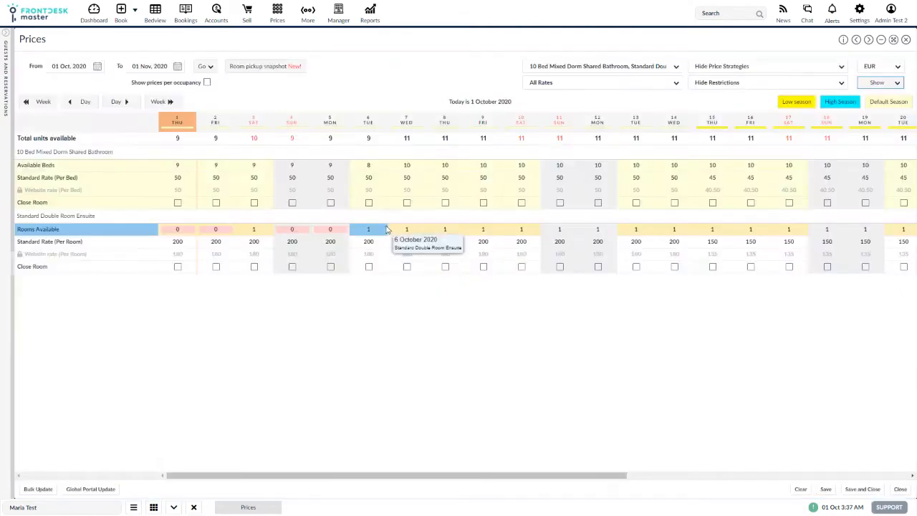
Show All Price Strategies rows in the grid
left_click(751, 64)
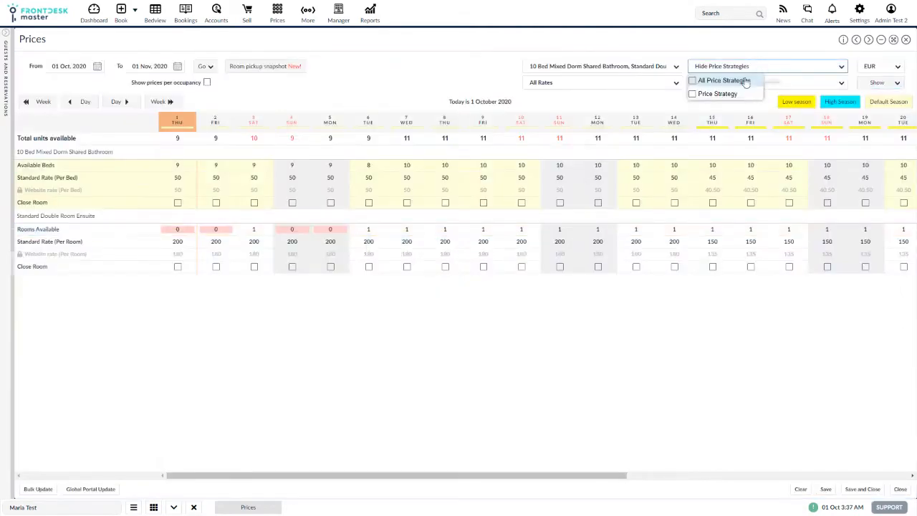
left_click(744, 81)
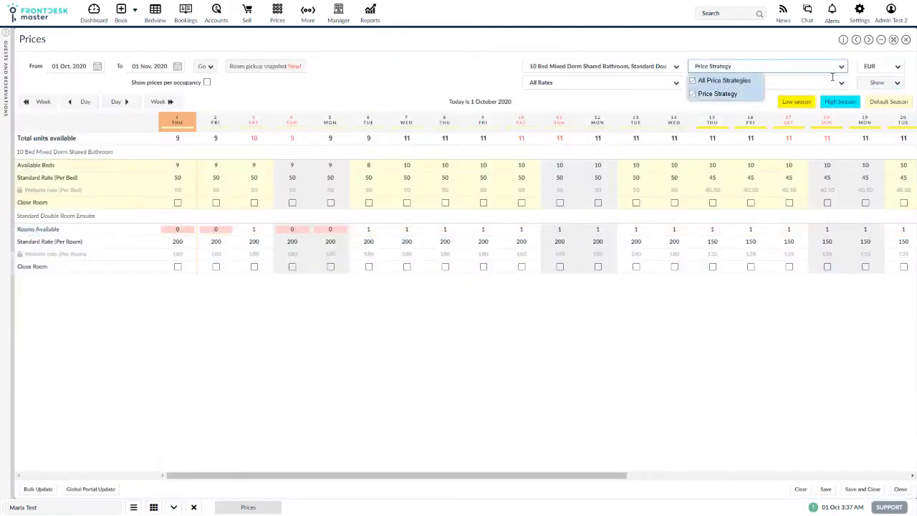
left_click(869, 85)
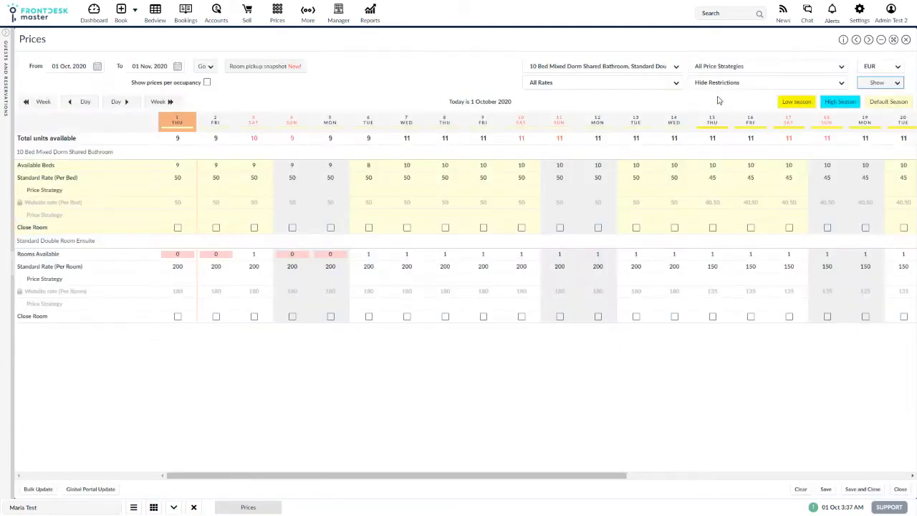
Show All Restrictions rows in the grid
left_click(724, 82)
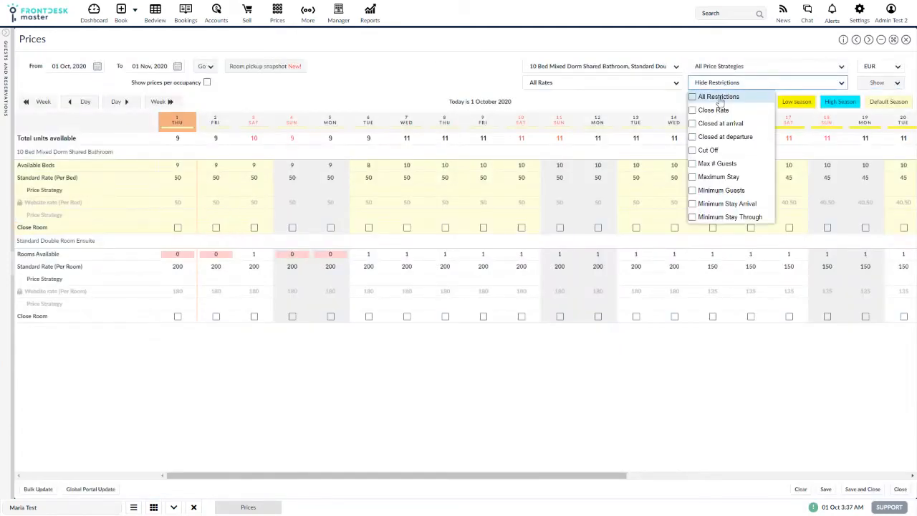
left_click(718, 96)
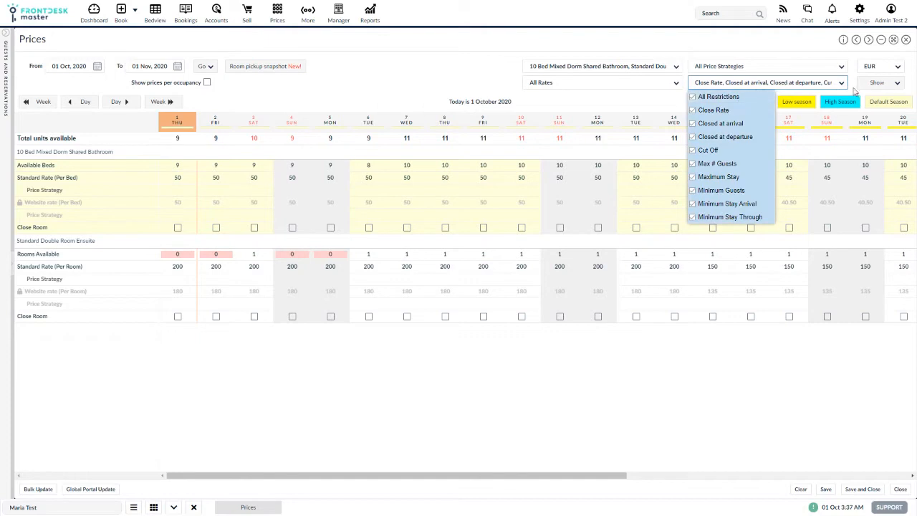
left_click(877, 83)
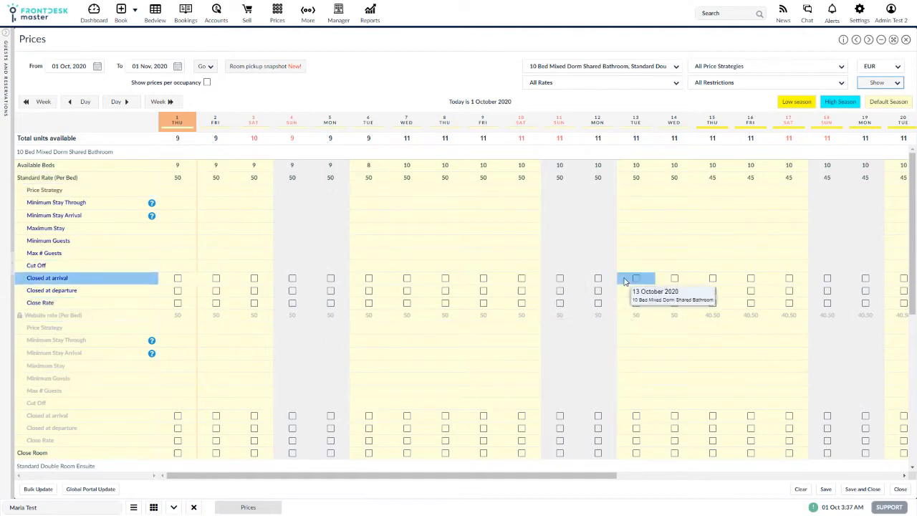
Hide the price strategies rows again in the grid
left_click(802, 66)
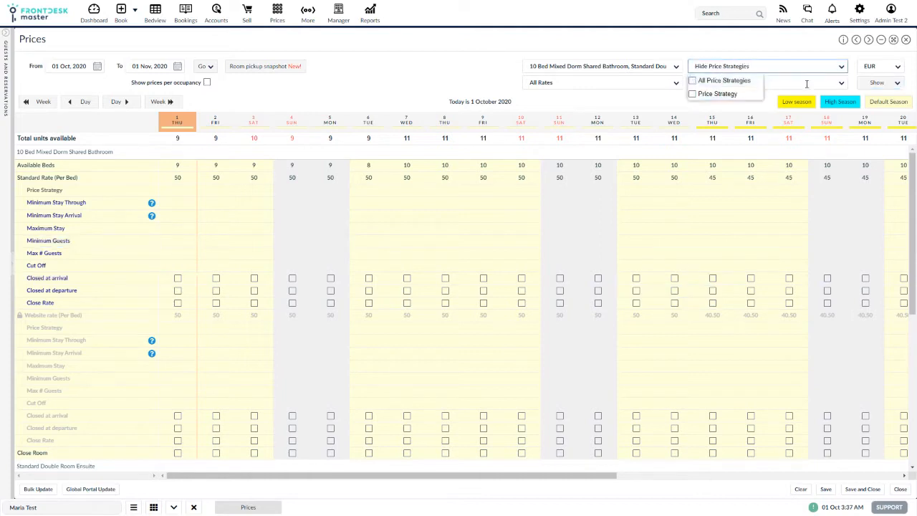
left_click(877, 83)
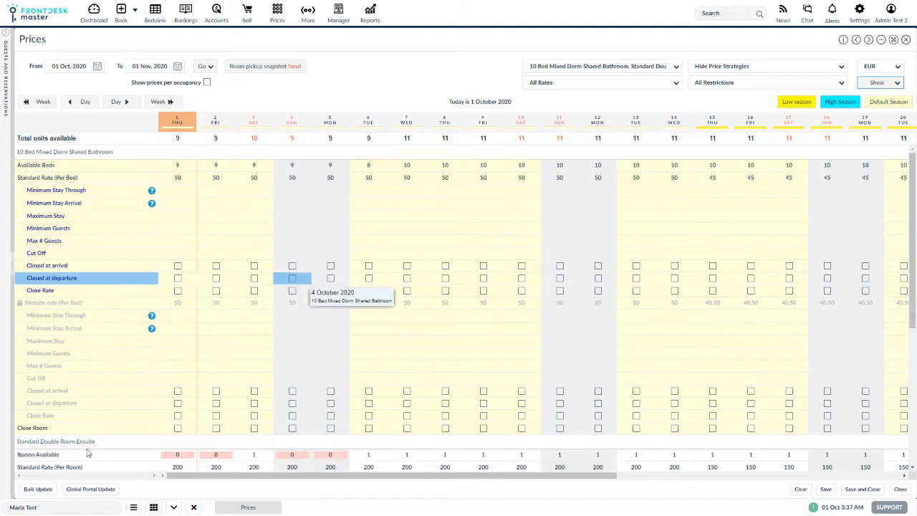
Open a bulk availability update and set its date range from 01/10/2020 to 31/10/2020
left_click(36, 489)
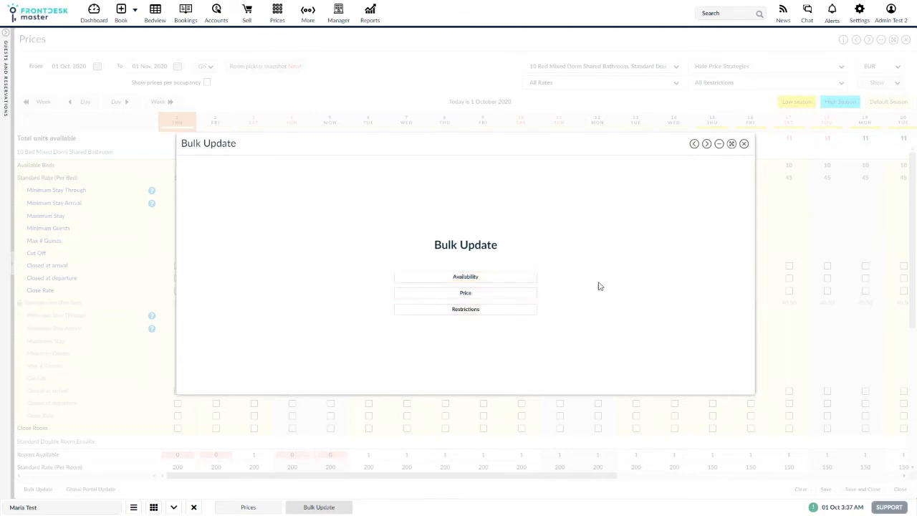
left_click(516, 276)
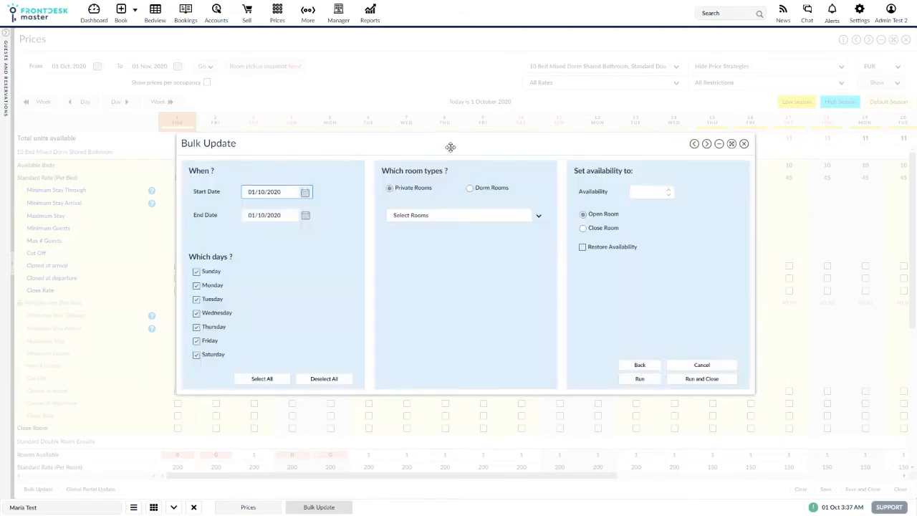
left_click_drag(449, 145, 450, 134)
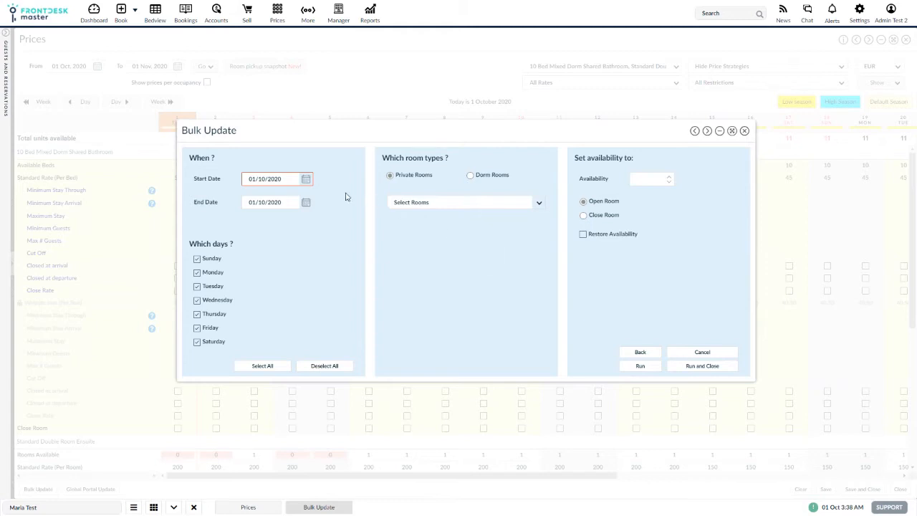
left_click(306, 179)
left_click(307, 220)
left_click(307, 207)
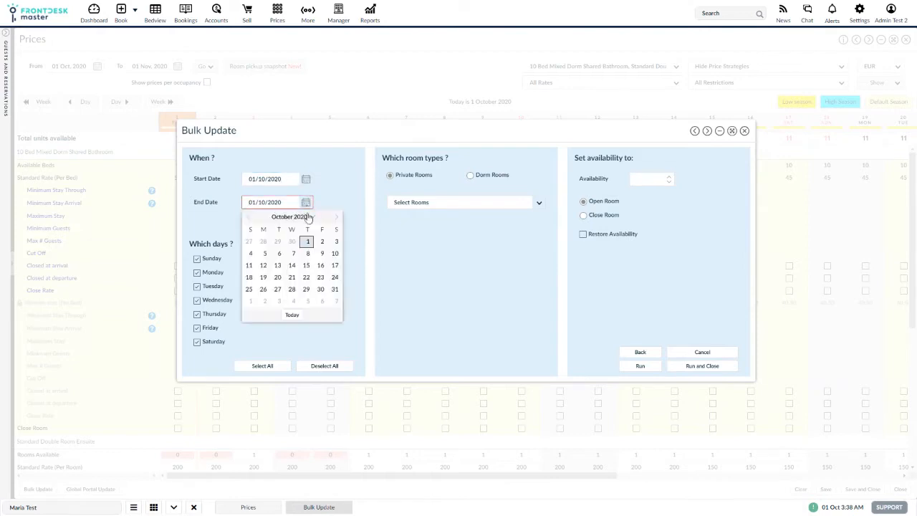
left_click(335, 290)
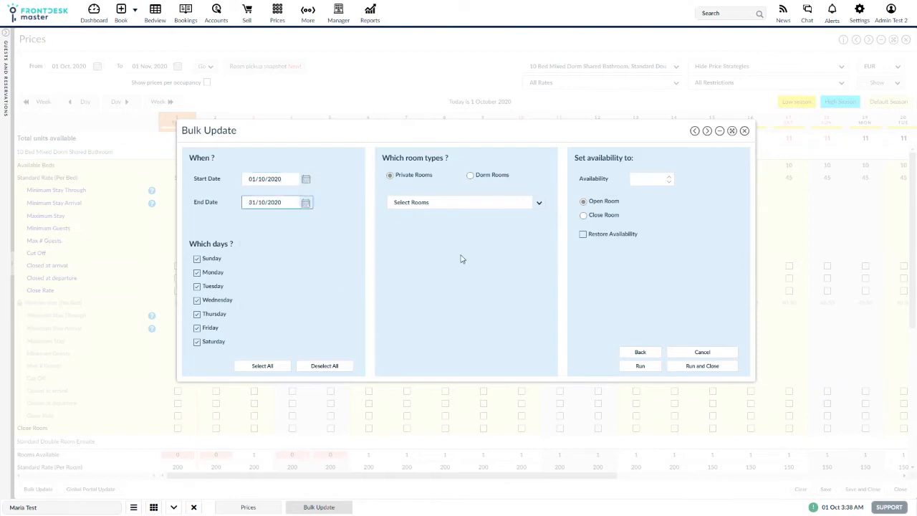
Choose Standard Double Room Ensuite from the private room types for the bulk update
left_click(436, 204)
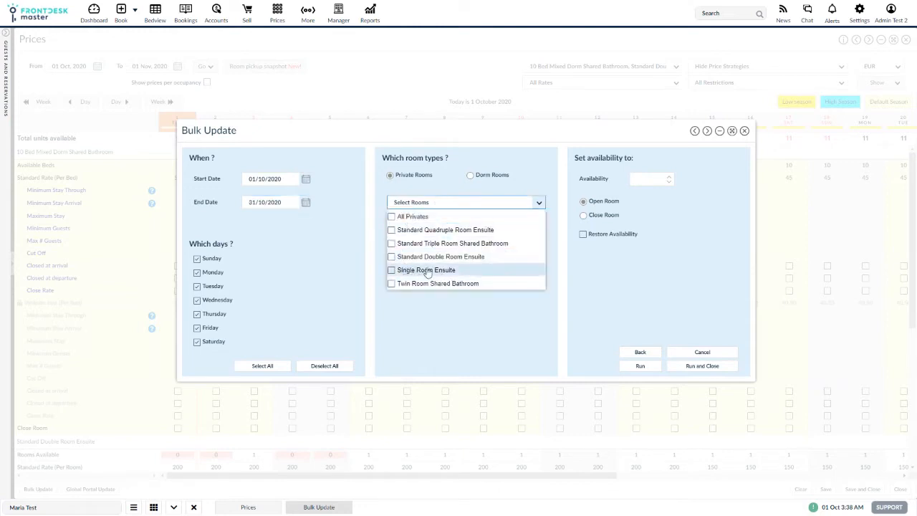
left_click(434, 258)
left_click(486, 180)
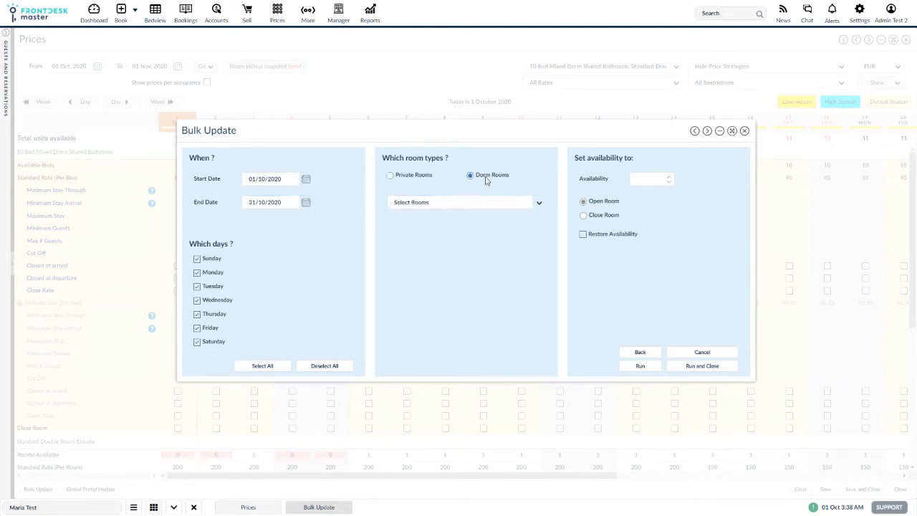
left_click(410, 179)
left_click(432, 203)
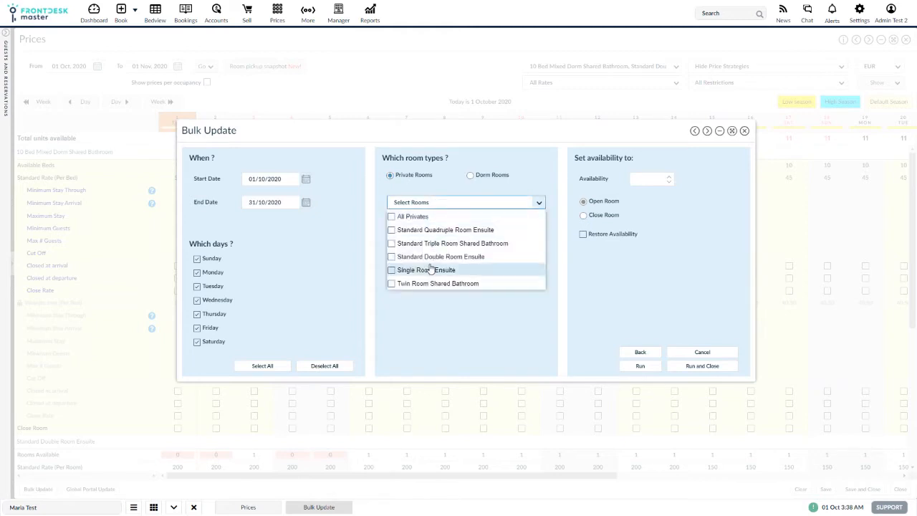
left_click(417, 256)
left_click(347, 246)
Set availability to 0 with Close Room, then run the update and close the dialog
left_click(645, 178)
left_click(590, 217)
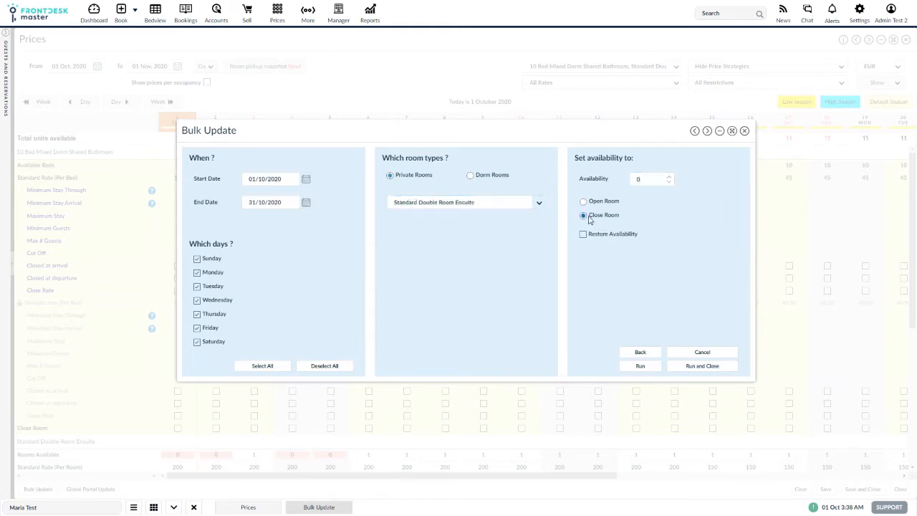
left_click(688, 367)
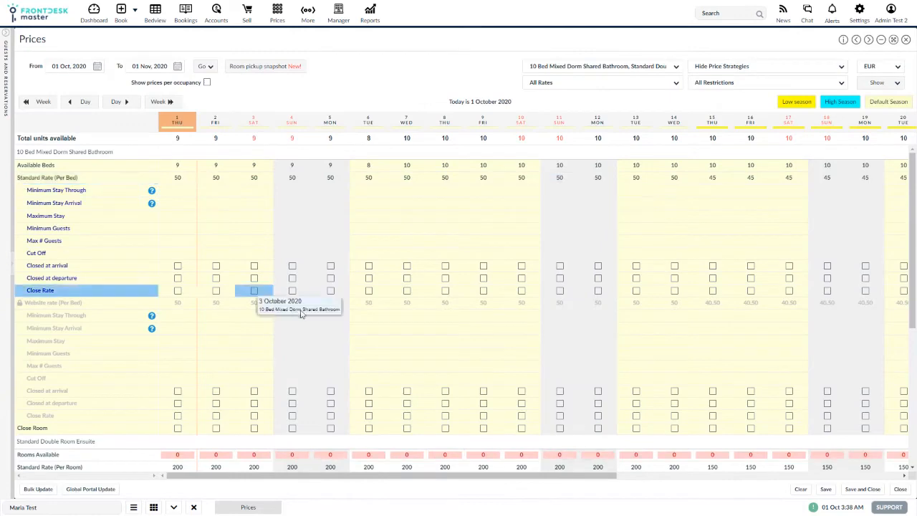
Review the Standard Double Room Ensuite availability across the month in the grid
scroll(287, 301, "down", 5)
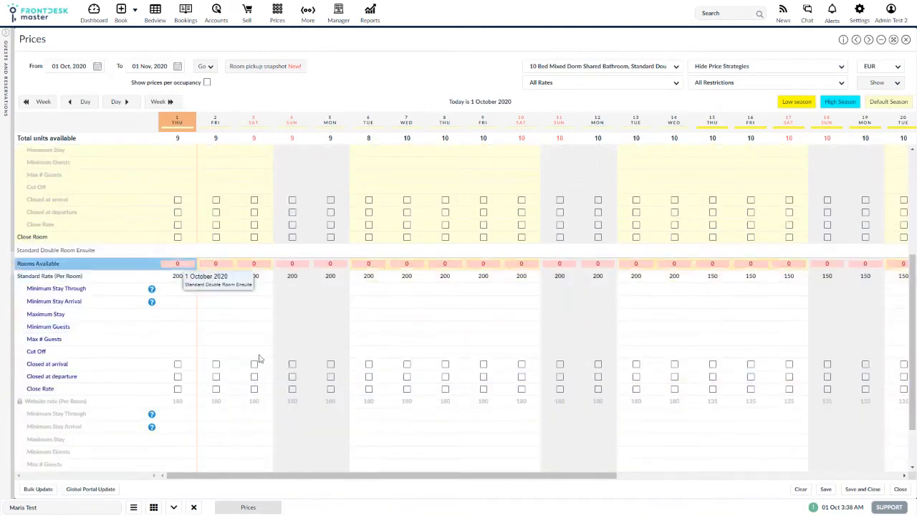
scroll(222, 401, "down", 1)
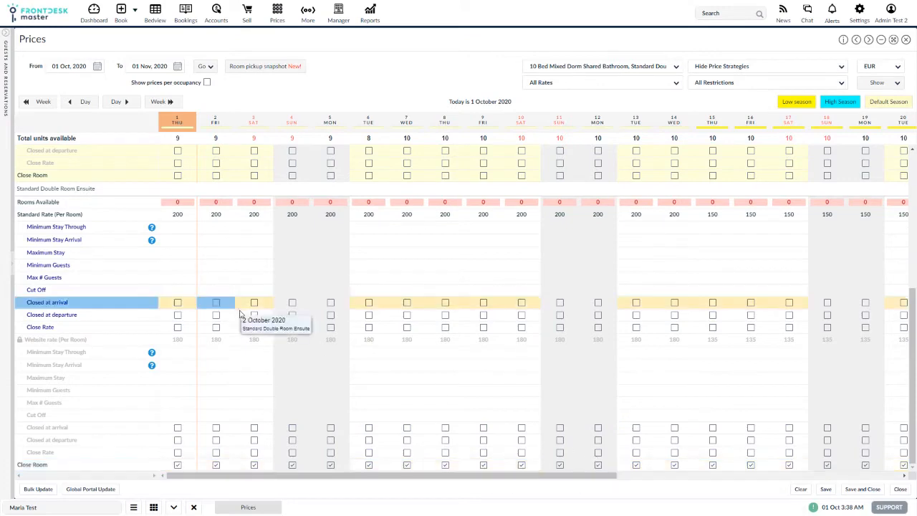
scroll(215, 308, "up", 2)
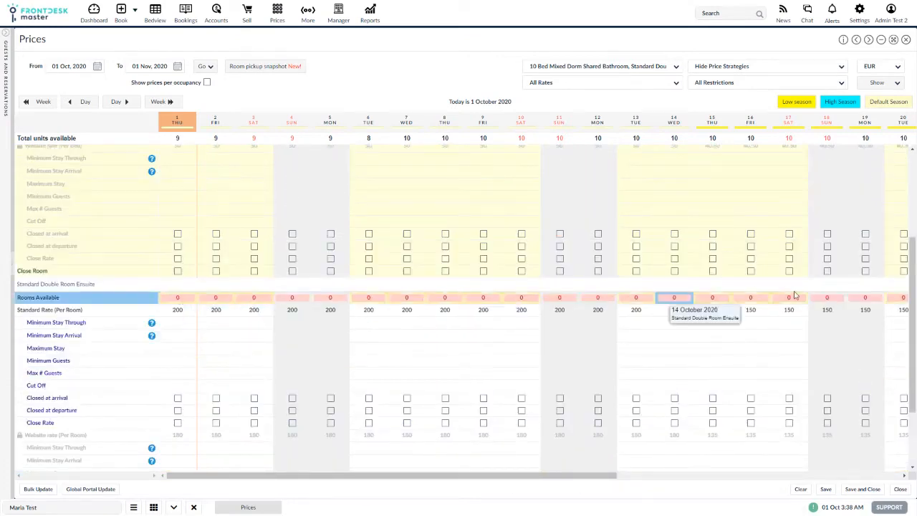
left_click_drag(587, 477, 884, 471)
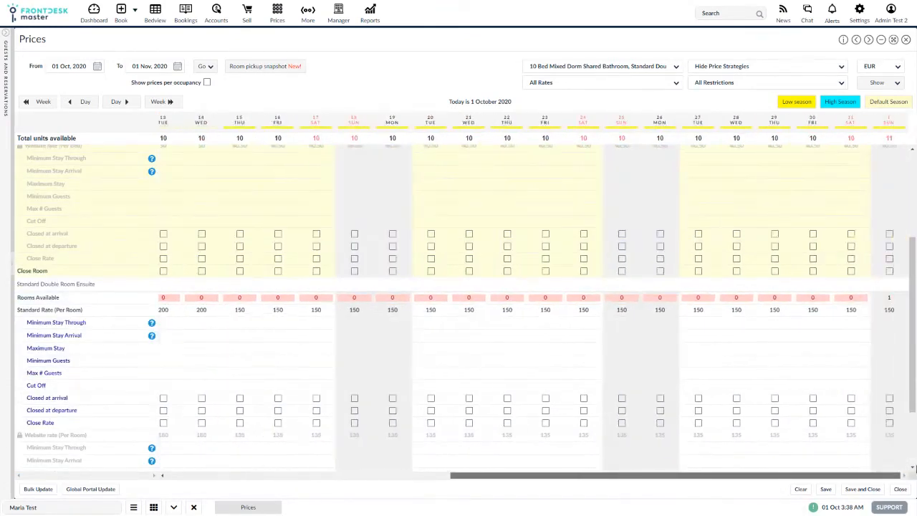
left_click_drag(681, 476, 398, 476)
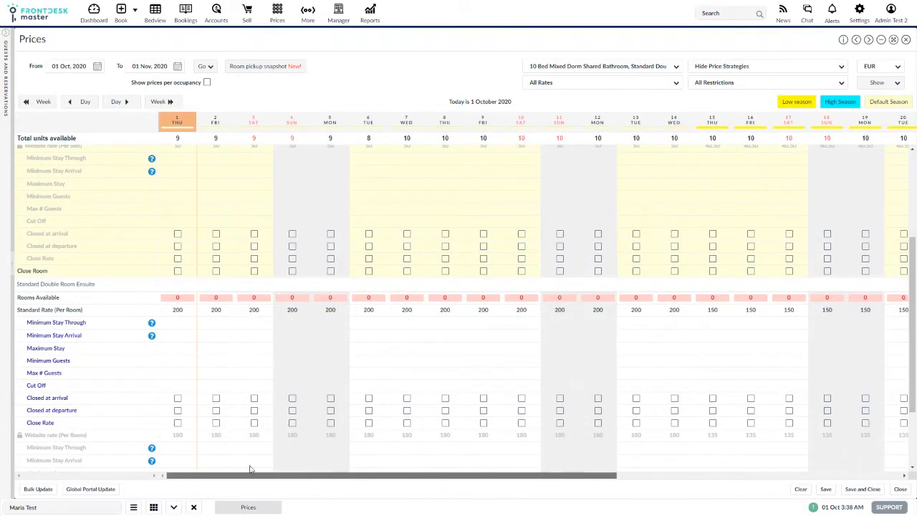
Open another bulk availability update for 01/10/2020 to 31/10/2020
left_click(38, 490)
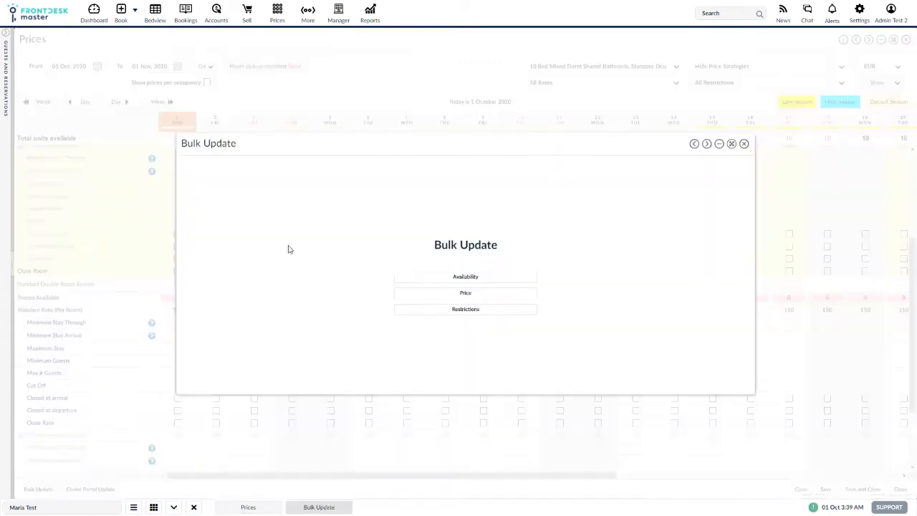
left_click(465, 276)
left_click(306, 192)
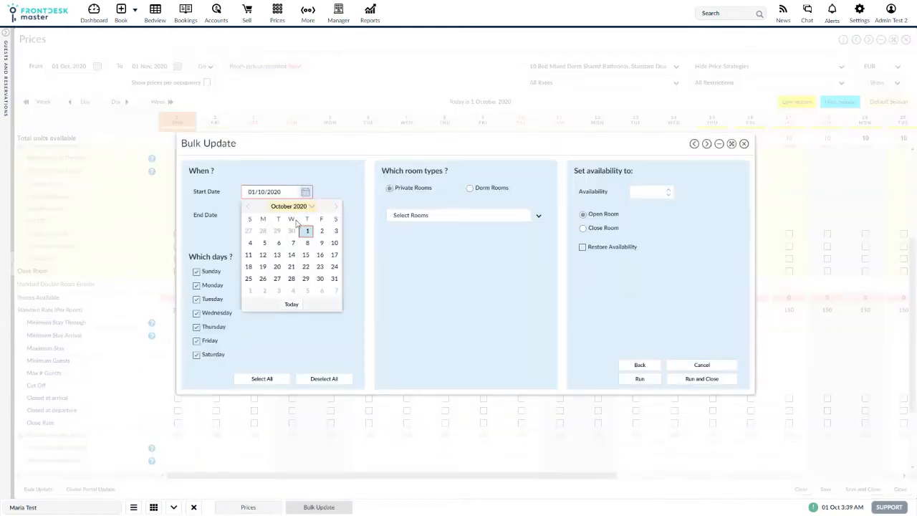
left_click(308, 231)
left_click(305, 215)
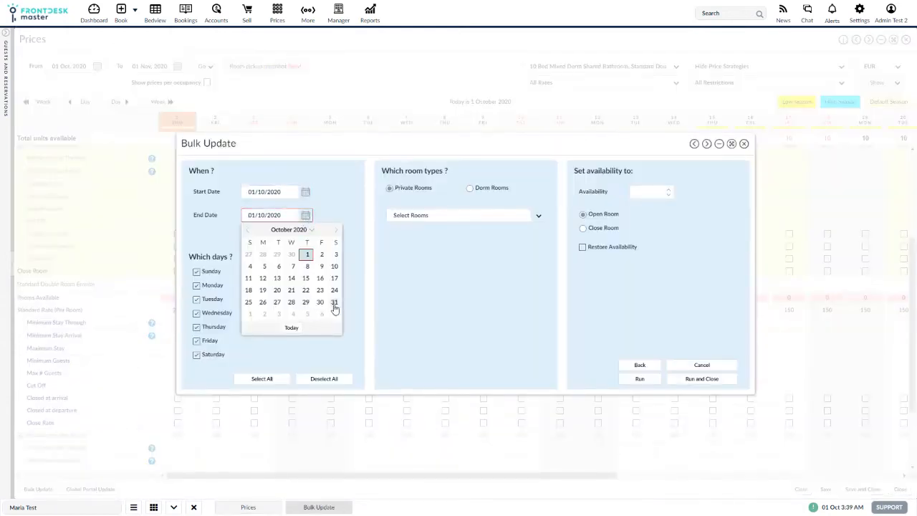
left_click(306, 215)
For the Standard Double Room Ensuite, set availability to 12 with Open Room, then run the update and close
left_click(481, 215)
left_click(409, 268)
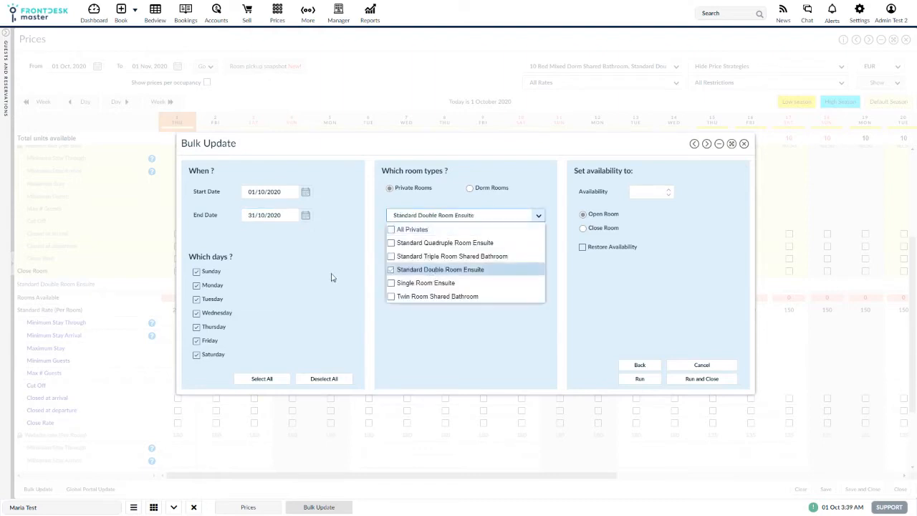
left_click(648, 193)
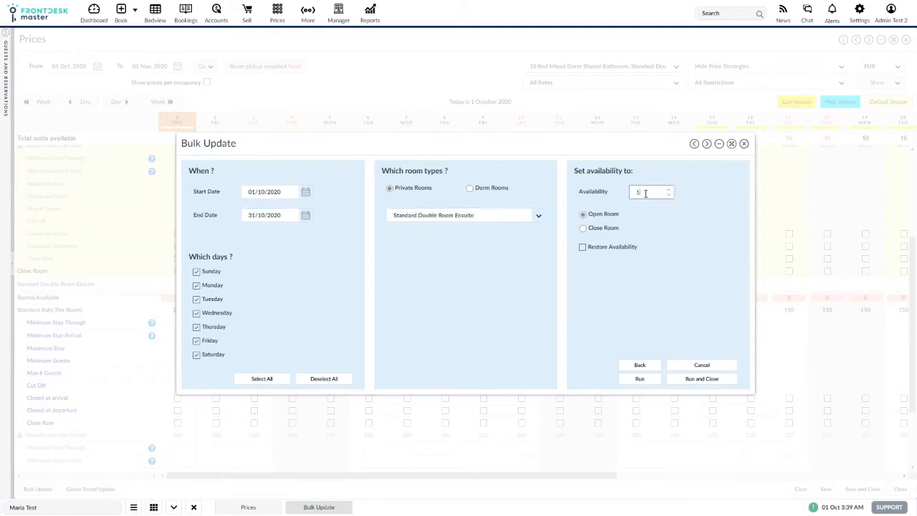
type("1")
type("2")
left_click(702, 378)
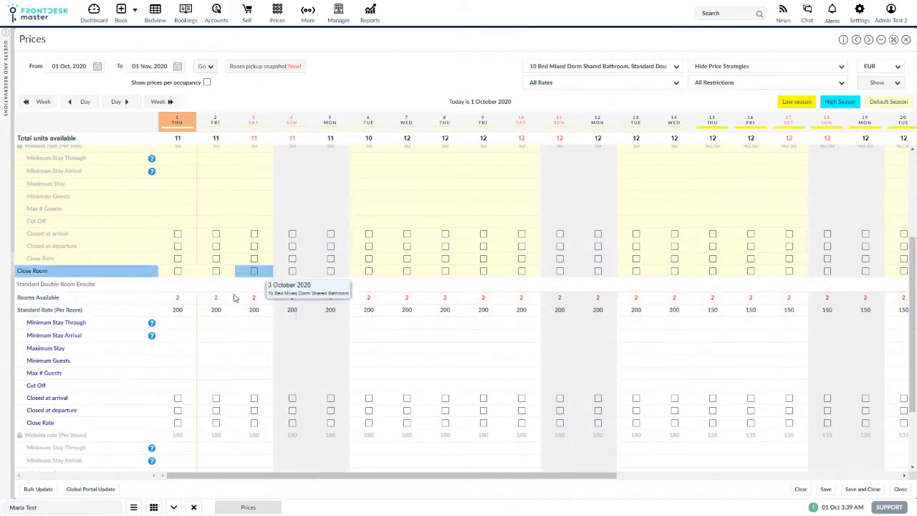
Open a new bulk availability update for 01/10/2020 to 31/10/2020
left_click(37, 493)
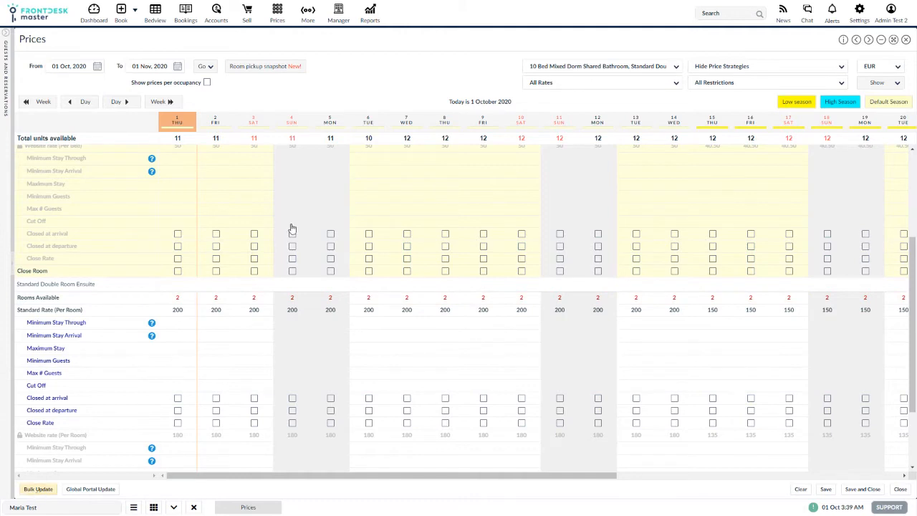
left_click(457, 277)
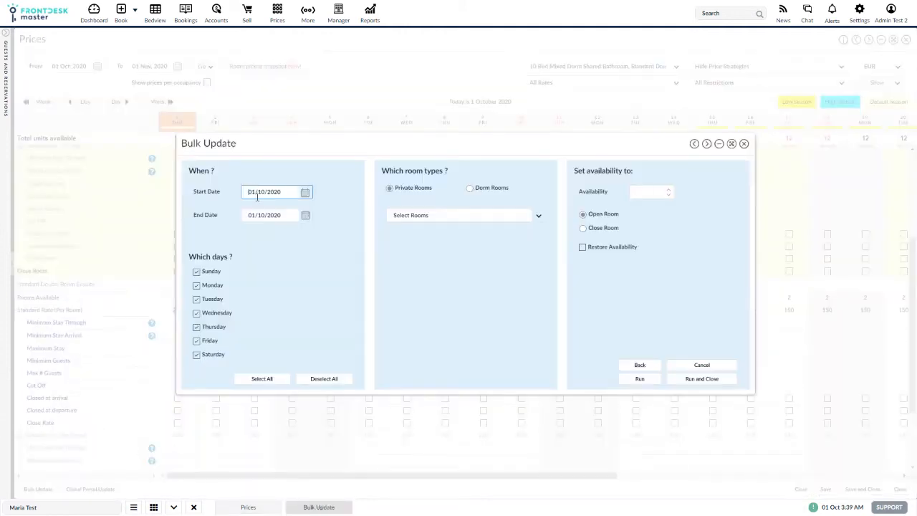
left_click(306, 193)
left_click(307, 233)
left_click(307, 216)
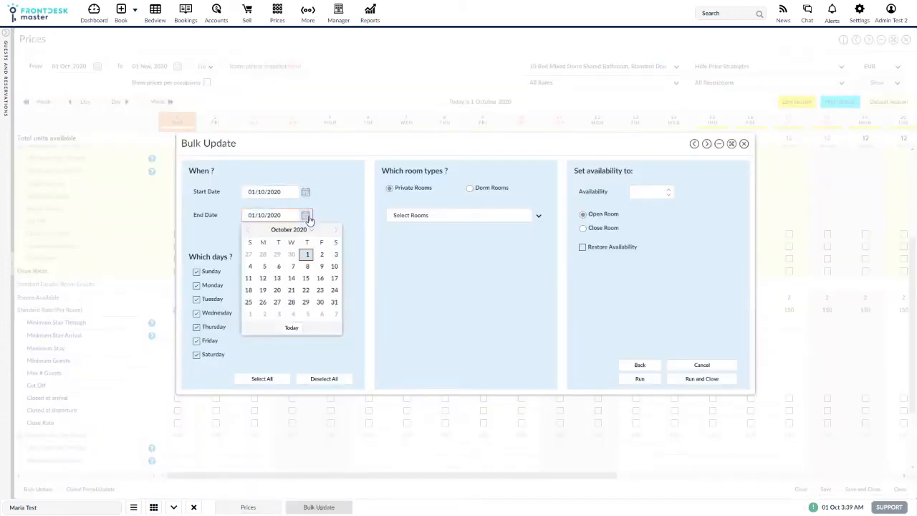
left_click(335, 302)
Restore availability for the Standard Double Room Ensuite, then run the update and close the dialog
left_click(427, 216)
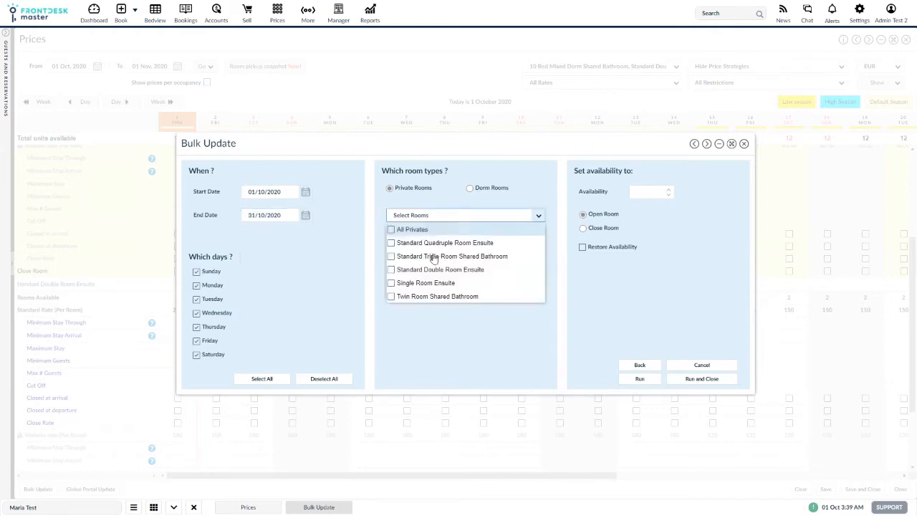
left_click(426, 271)
left_click(637, 193)
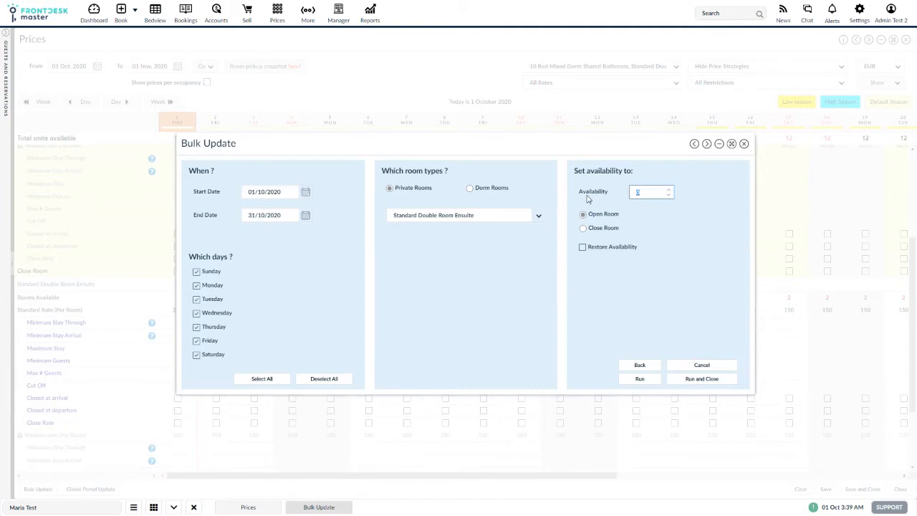
left_click(583, 247)
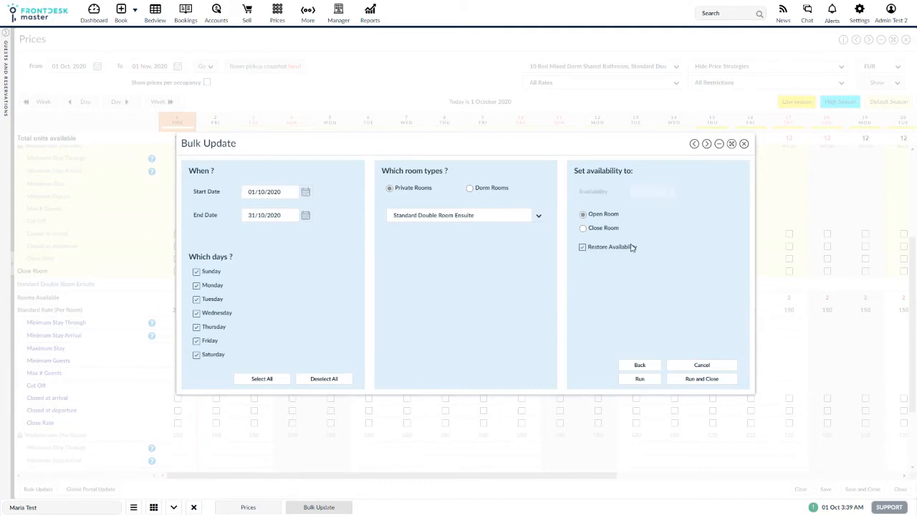
left_click(701, 378)
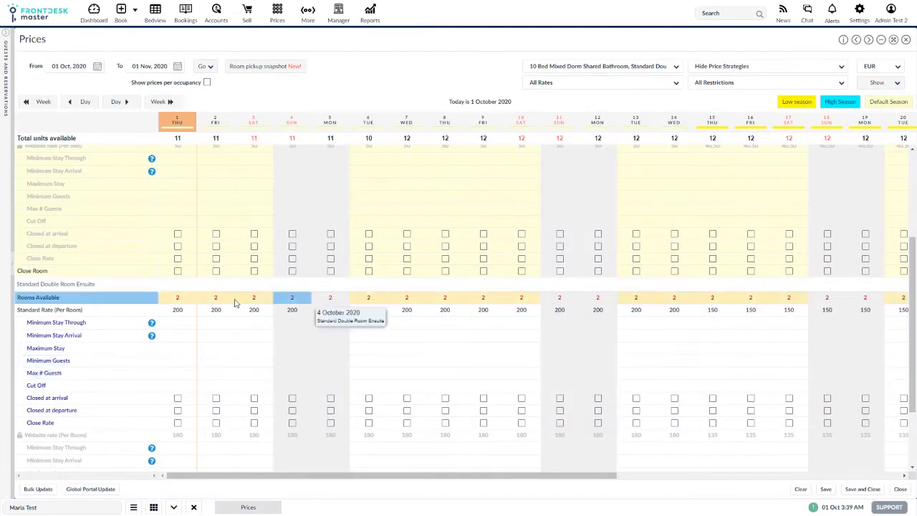
Reload the grid and review the Standard Double Room Ensuite availability for October
left_click(203, 67)
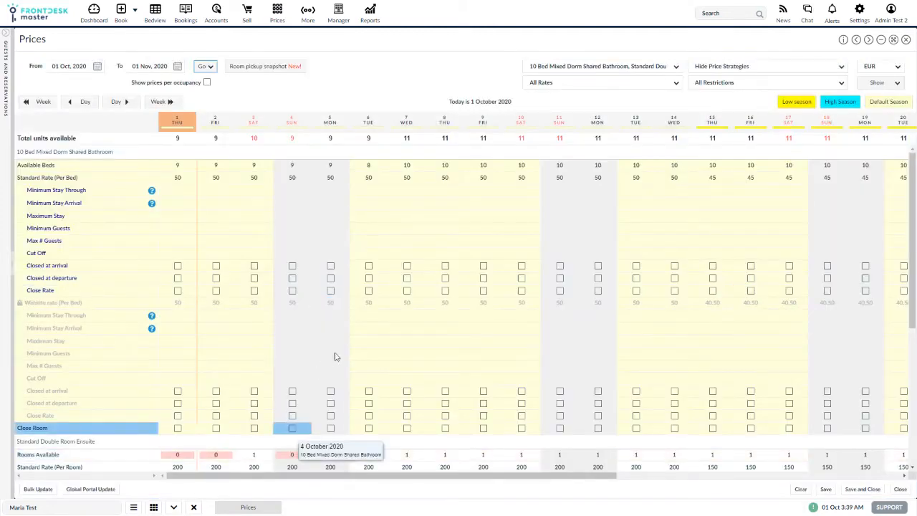
scroll(798, 370, "down", 3)
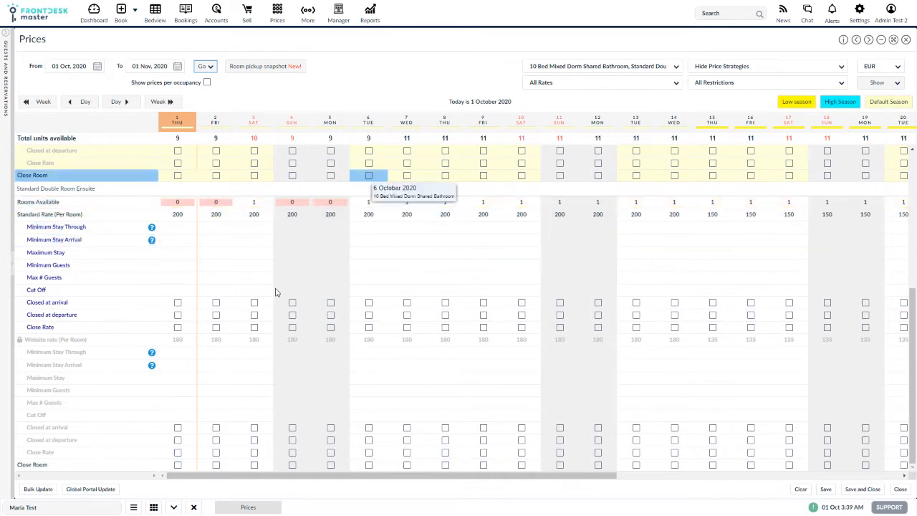
scroll(407, 252, "up", 2)
scroll(407, 252, "up", 1)
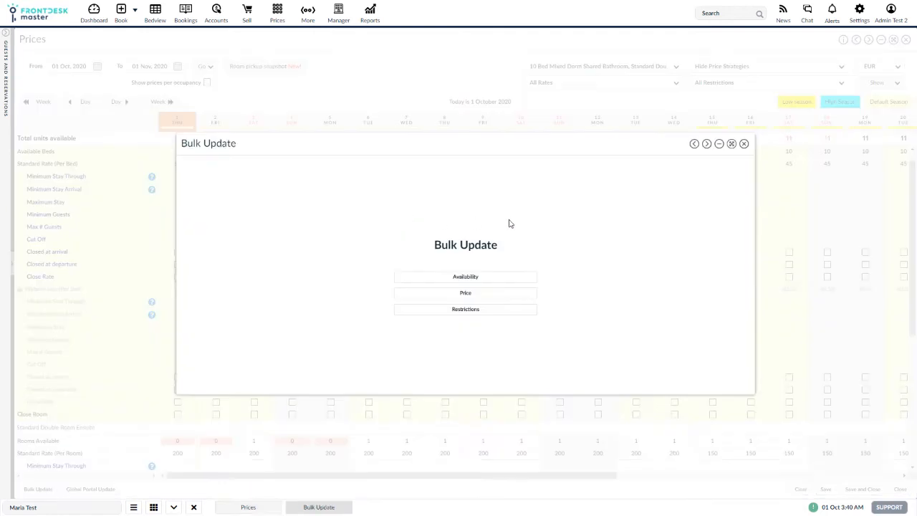
Open a bulk price update for 01/10/2020 to 10/10/2020
left_click(473, 296)
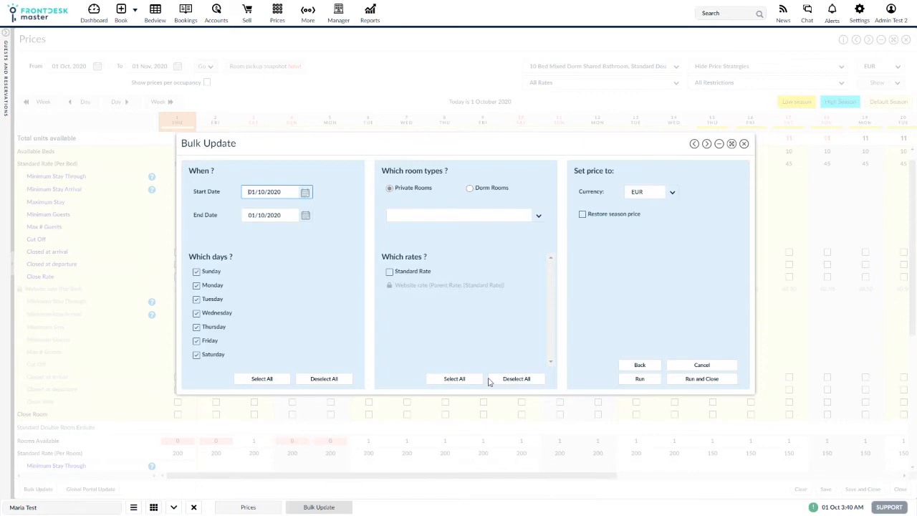
left_click(305, 192)
left_click(306, 231)
left_click(307, 218)
left_click(333, 266)
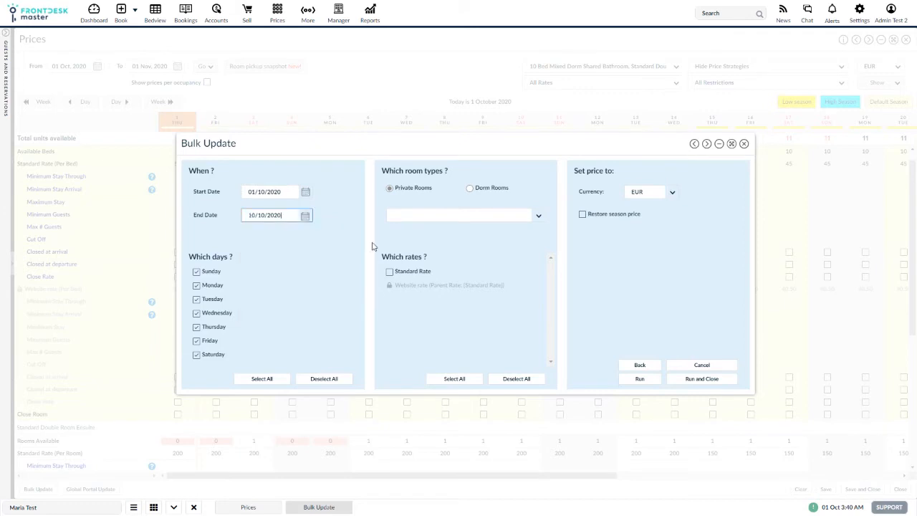
Set the Standard Rate price of the 4 Bed Mixed Dorm Shared Bathroom to 50, then run and close
left_click(470, 189)
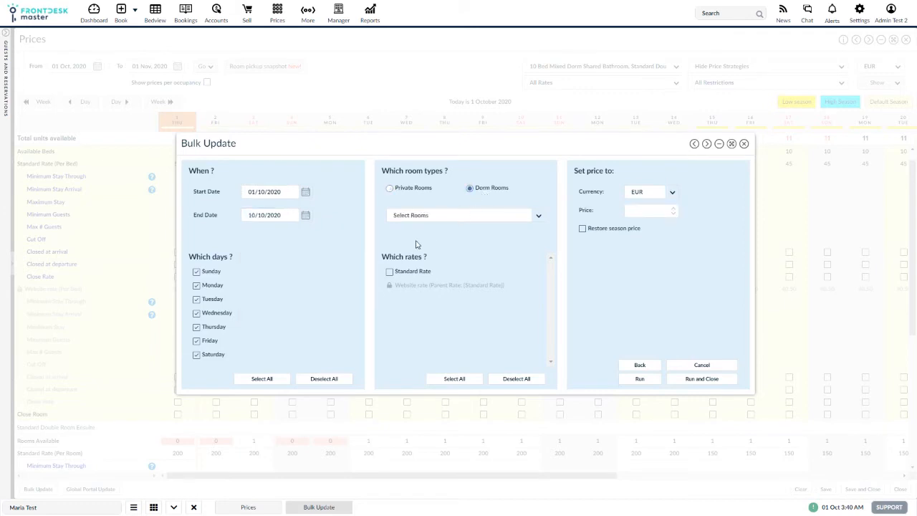
left_click(466, 216)
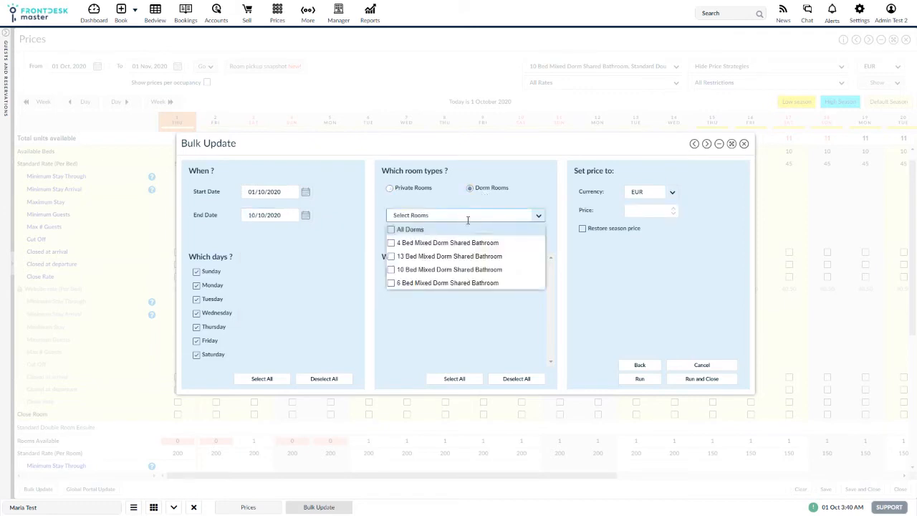
left_click(436, 242)
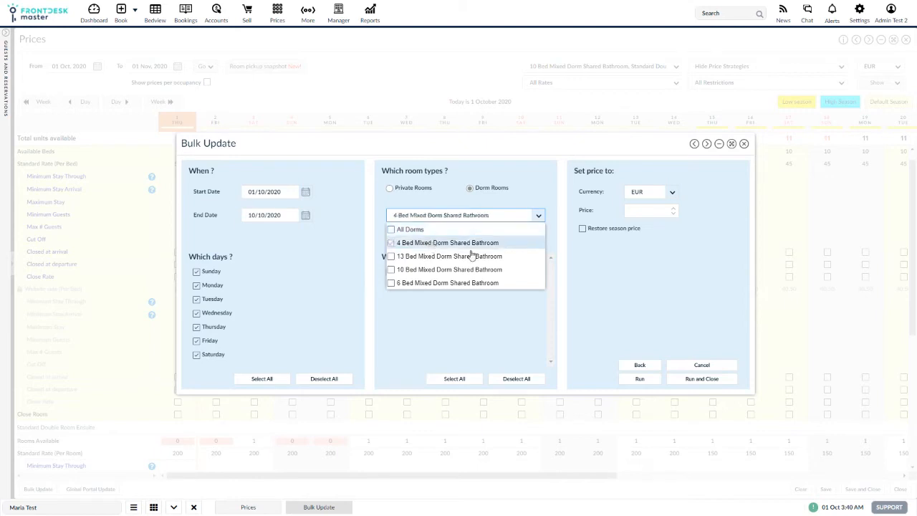
left_click(459, 328)
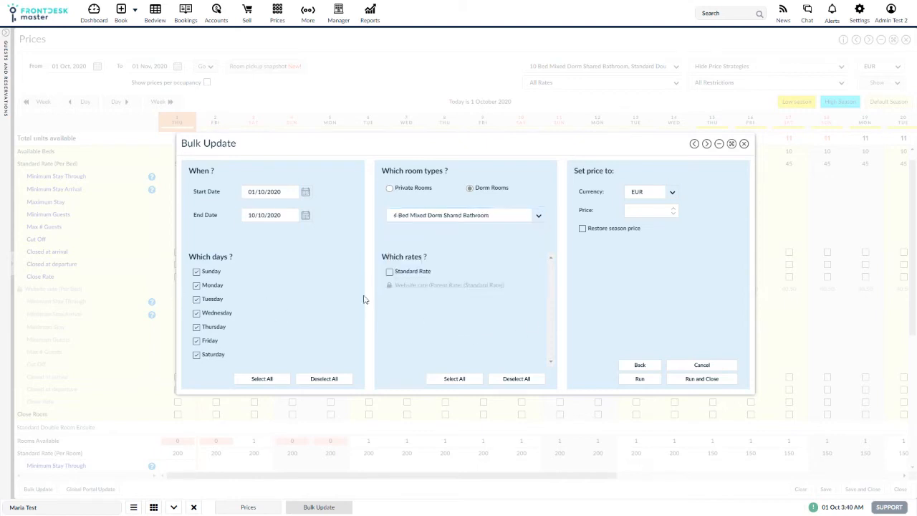
left_click(644, 207)
left_click(415, 272)
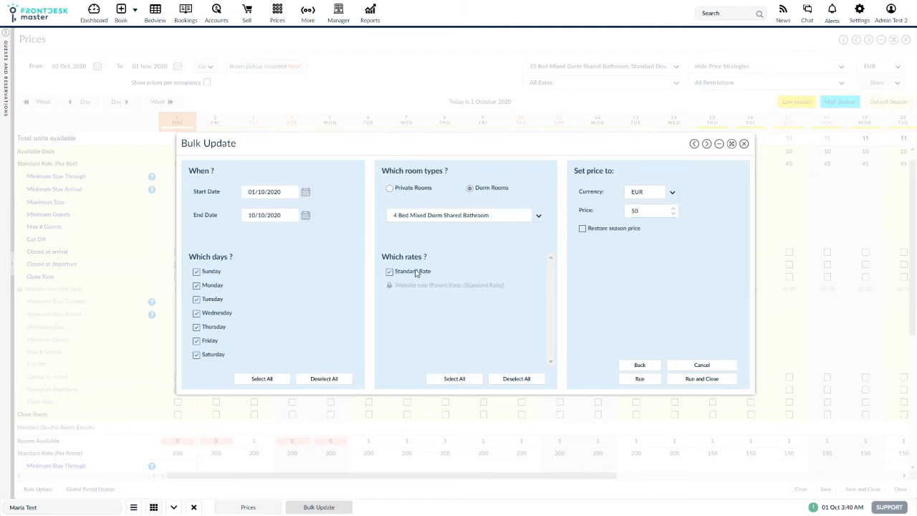
left_click(702, 378)
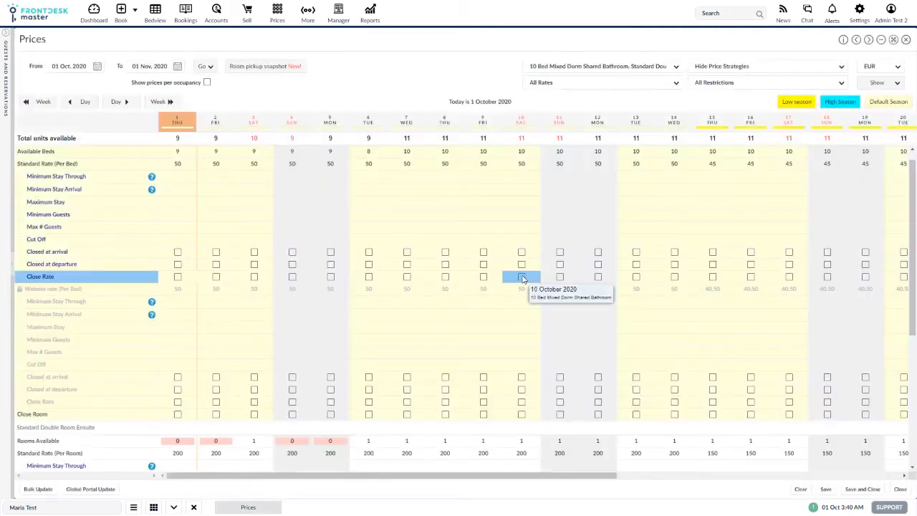
Filter the grid to show the 4 Bed Mixed Dorm Shared Bathroom instead of the 10 Bed dorm
left_click(568, 66)
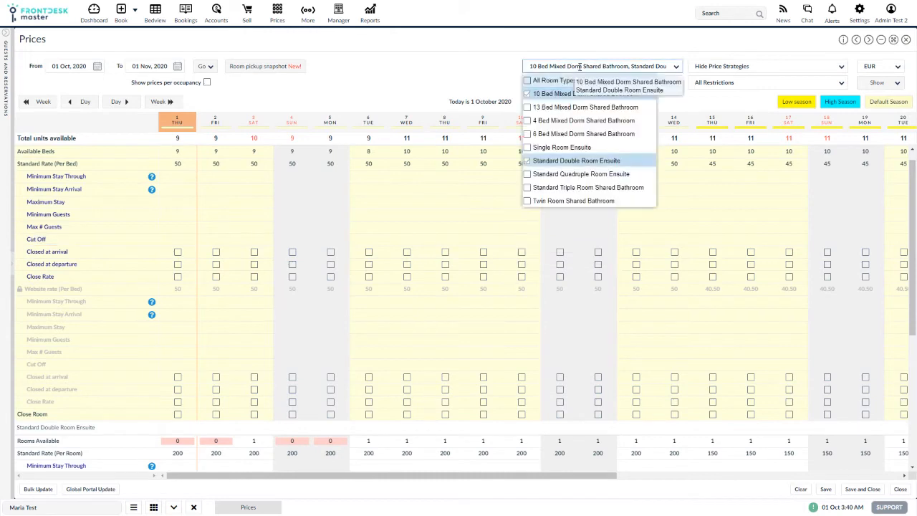
left_click(562, 94)
left_click(565, 121)
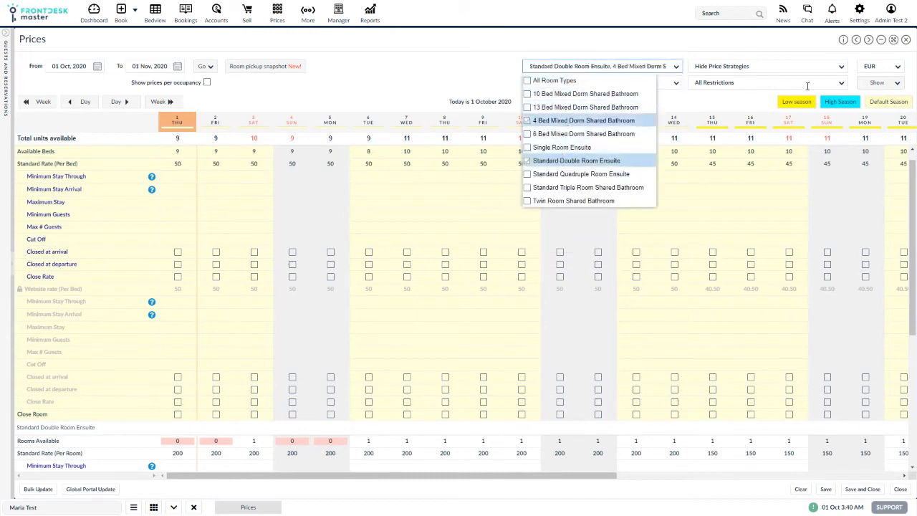
left_click(877, 83)
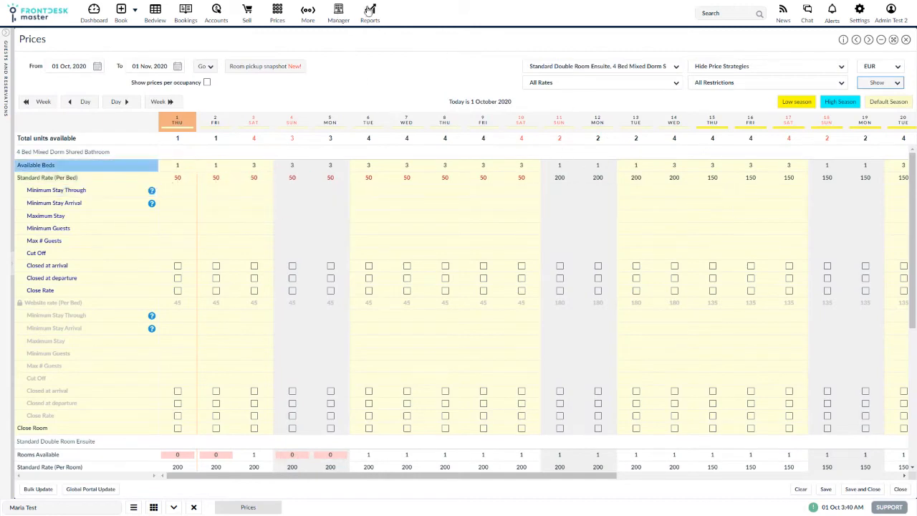
Open the season Prices setup and review the 4 Bed Mixed Dorm Shared Bathroom season rates
left_click(338, 14)
left_click(346, 104)
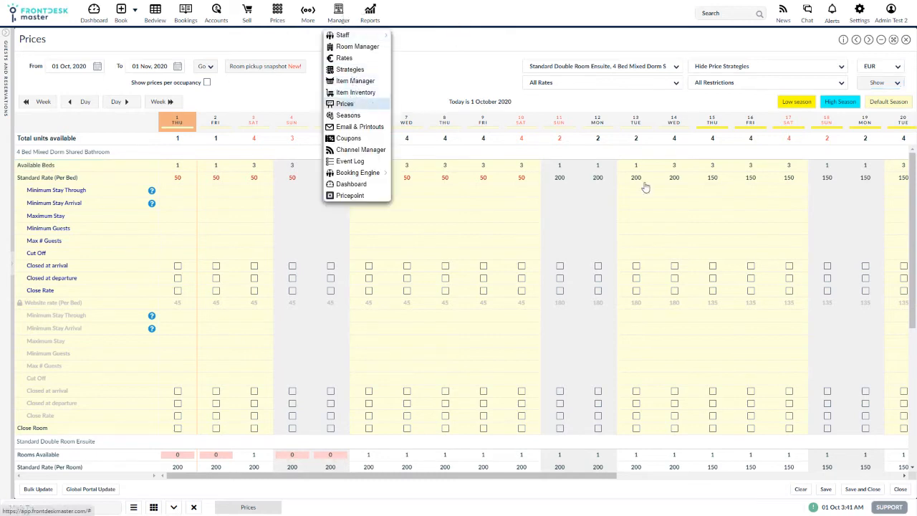
scroll(358, 286, "down", 10)
left_click(364, 306)
scroll(363, 312, "up", 5)
left_click(353, 322)
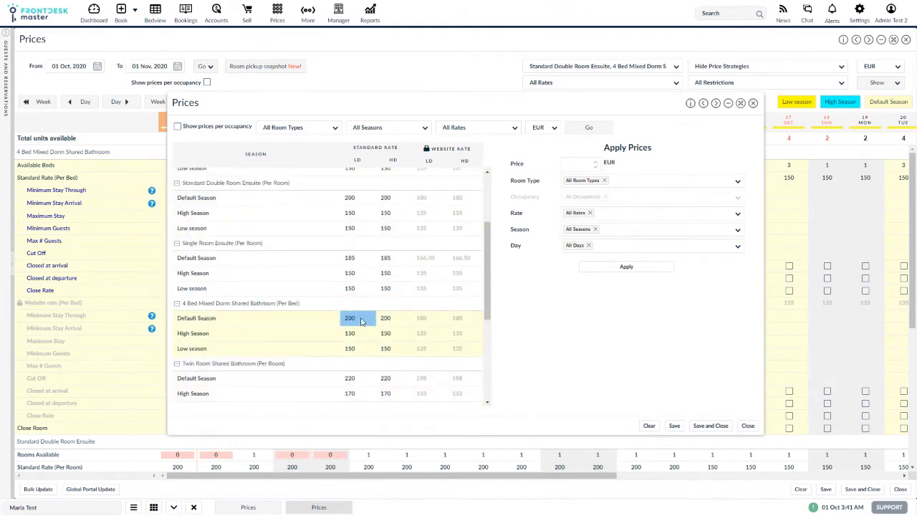
left_click(753, 103)
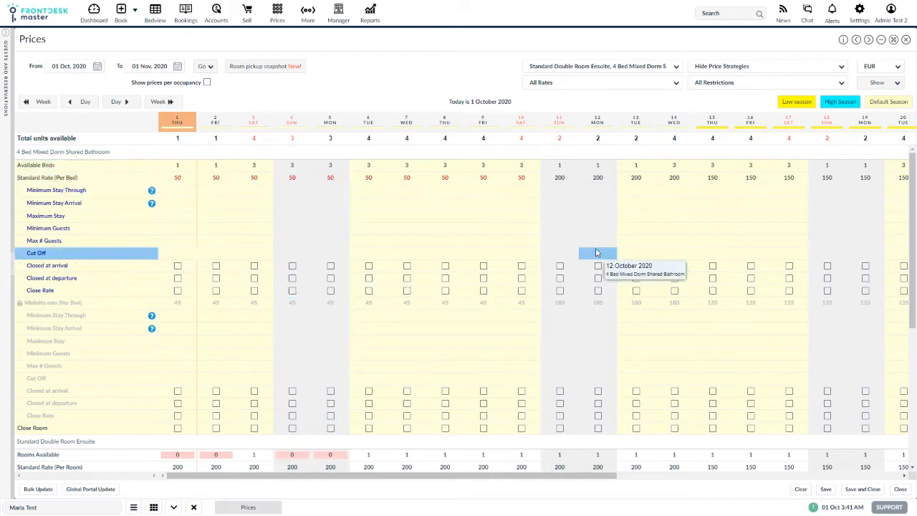
Restore the season price of the 4 Bed dorm Standard Rate for 10 October, then for 7 to 9 October
left_click(523, 179)
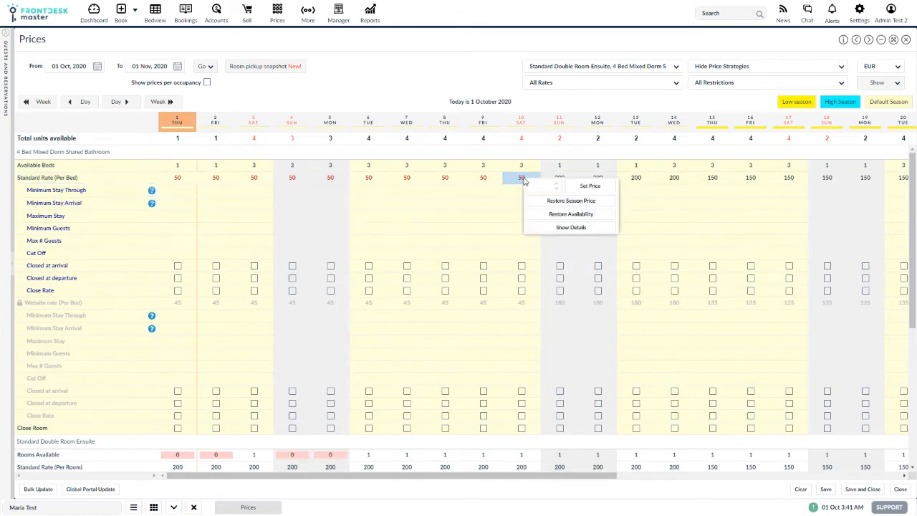
left_click(580, 207)
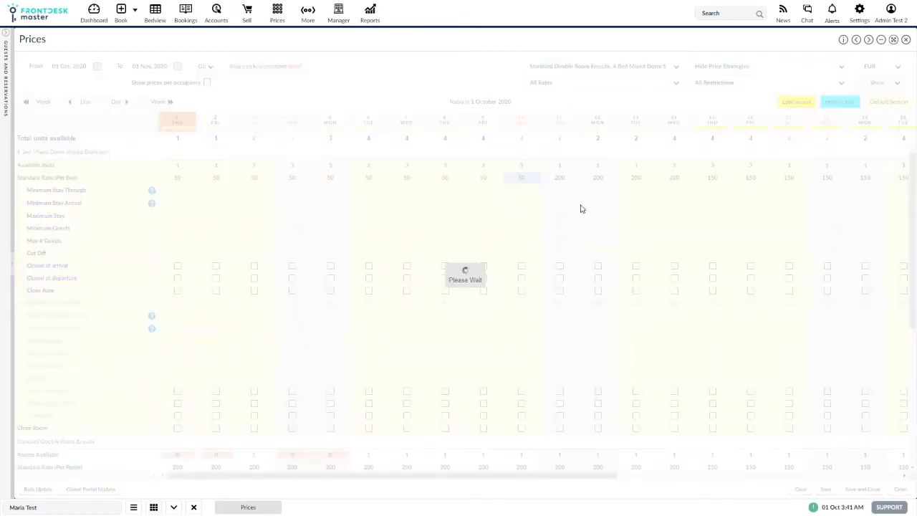
left_click_drag(406, 178, 485, 179)
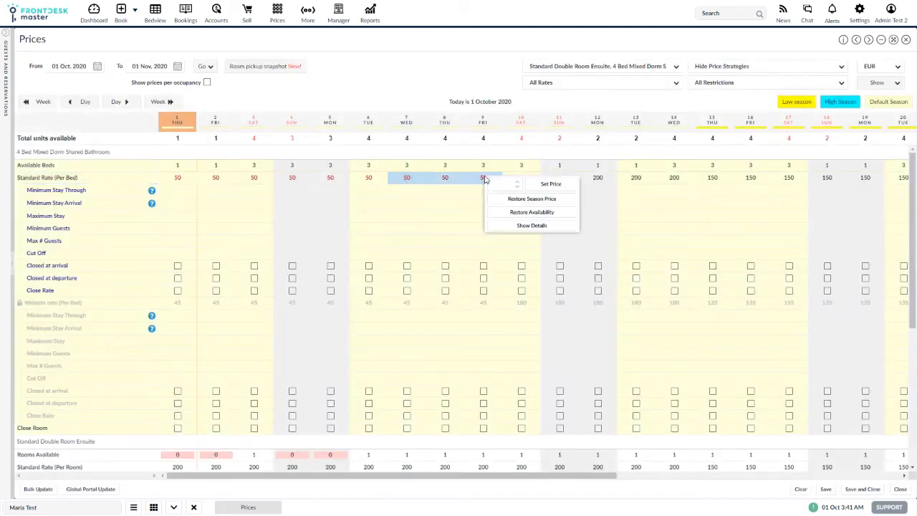
left_click(532, 200)
Open a bulk price update for 01/10/2020 to 31/10/2020
left_click(39, 489)
left_click(478, 292)
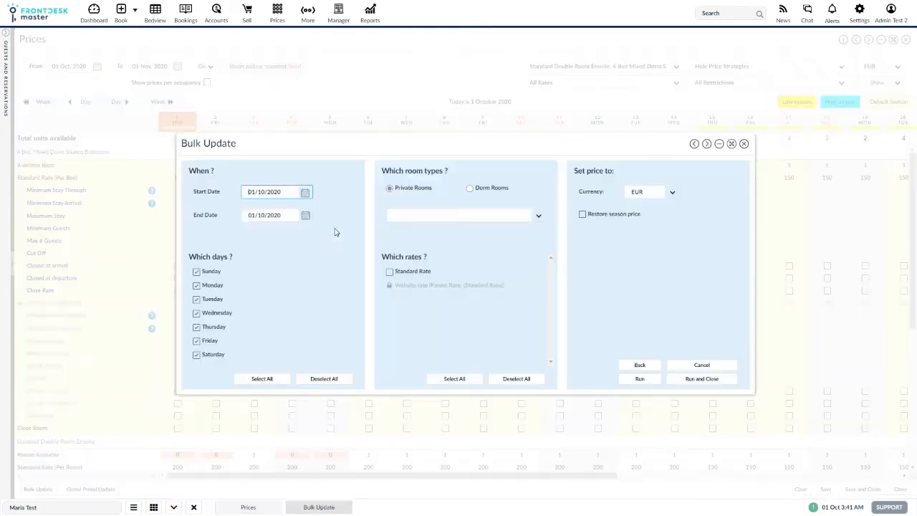
left_click(306, 192)
left_click(307, 232)
left_click(306, 215)
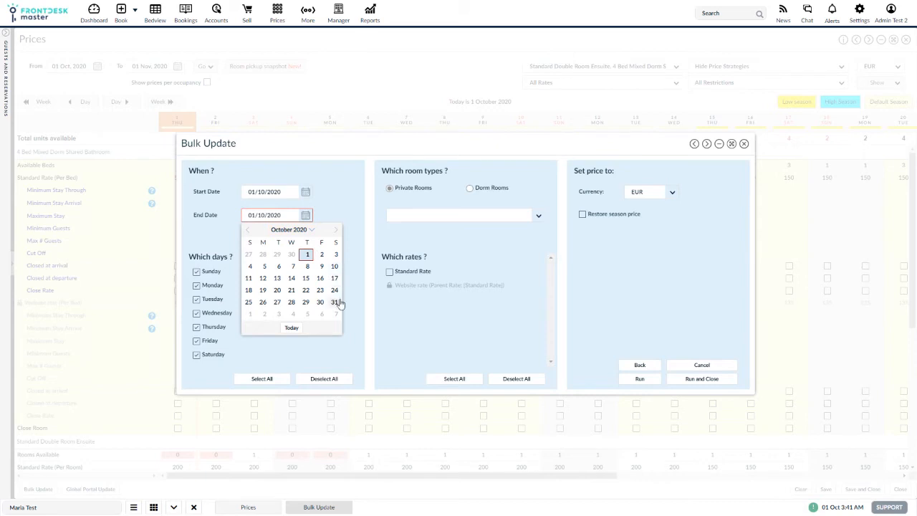
left_click(334, 302)
Restore the season price of the Standard Rate for dorm room 4 Bed Mixed Dorm Shared Bathroom across the October range and run it
left_click(470, 189)
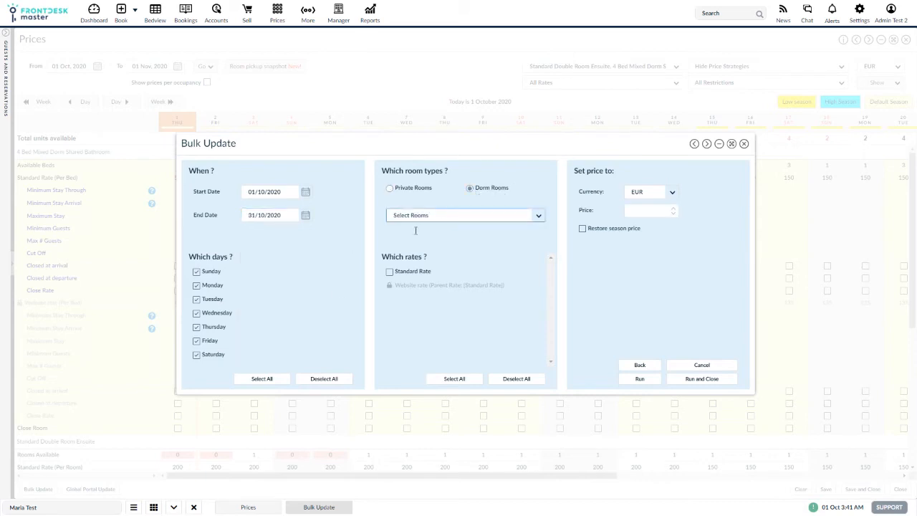
left_click(426, 216)
left_click(401, 243)
left_click(344, 255)
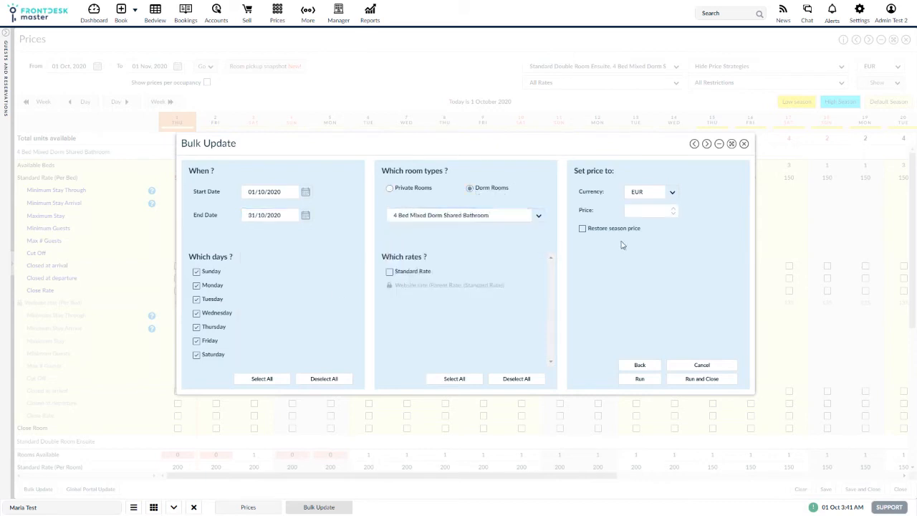
left_click(582, 229)
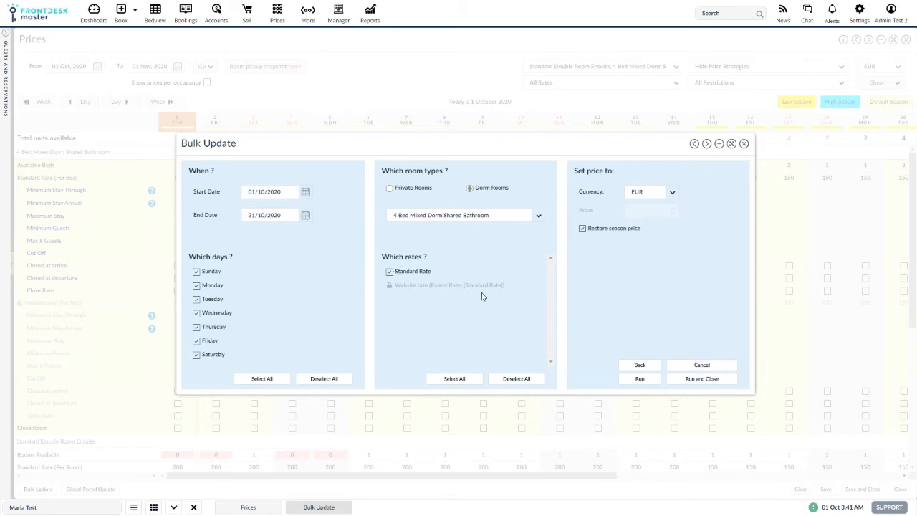
left_click(692, 381)
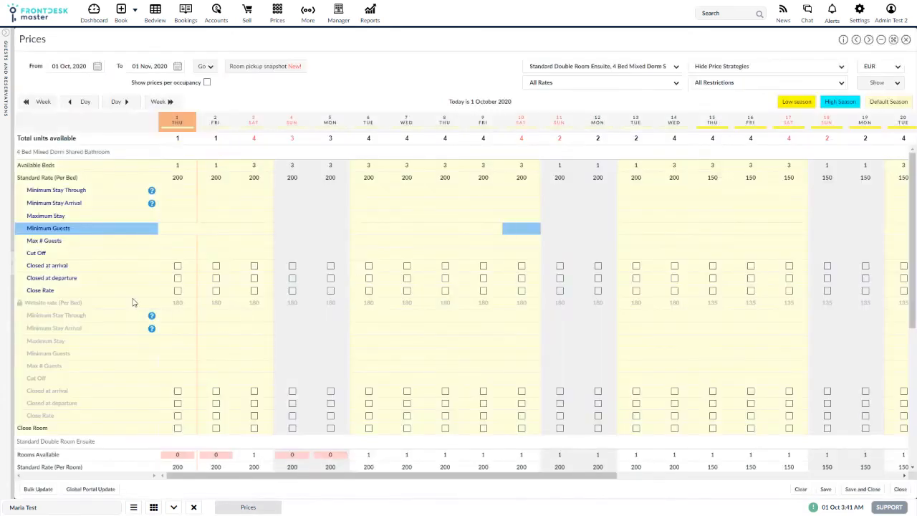
Open a bulk price update for the Standard Double Room Ensuite from 01/10/2020 to 06/10/2020
left_click(38, 490)
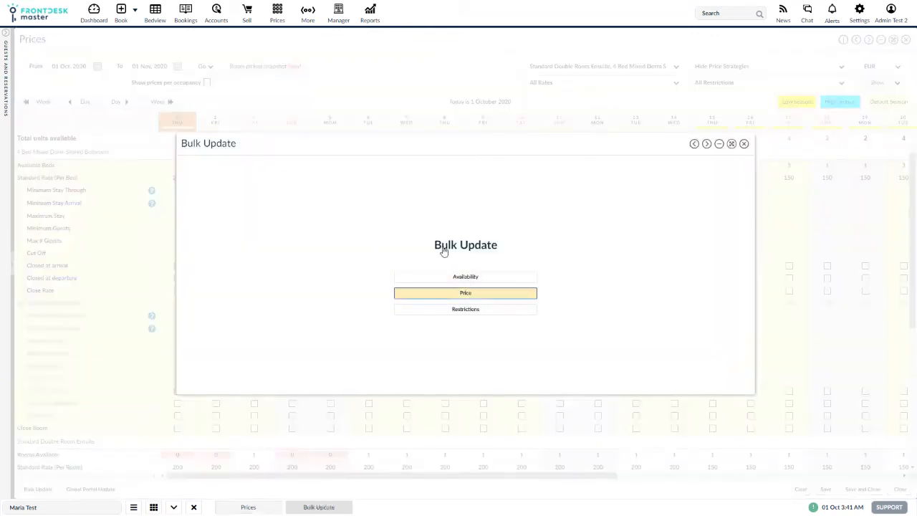
left_click(466, 292)
left_click(306, 192)
left_click(306, 230)
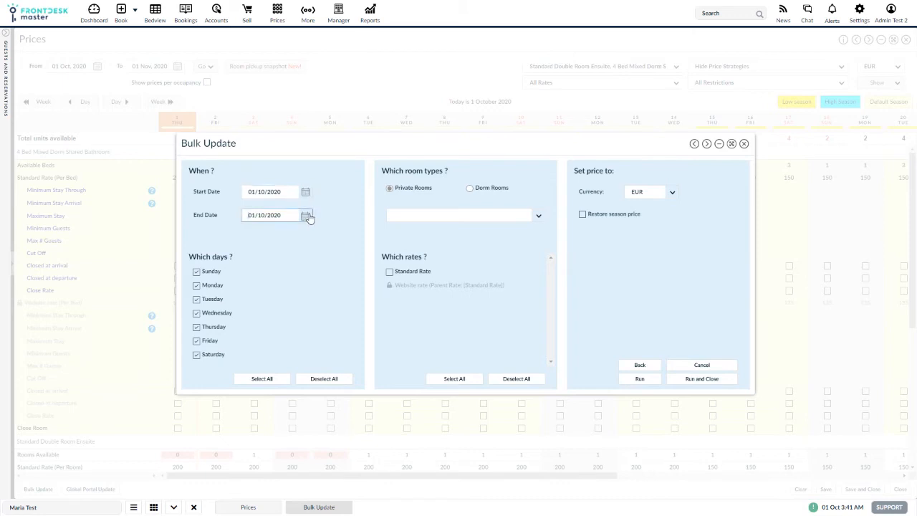
left_click(305, 215)
left_click(278, 267)
left_click(444, 213)
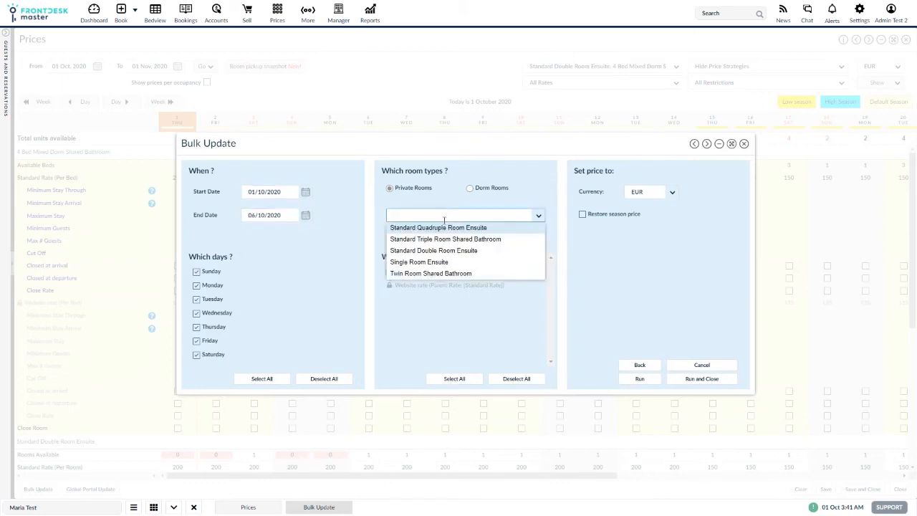
left_click(424, 248)
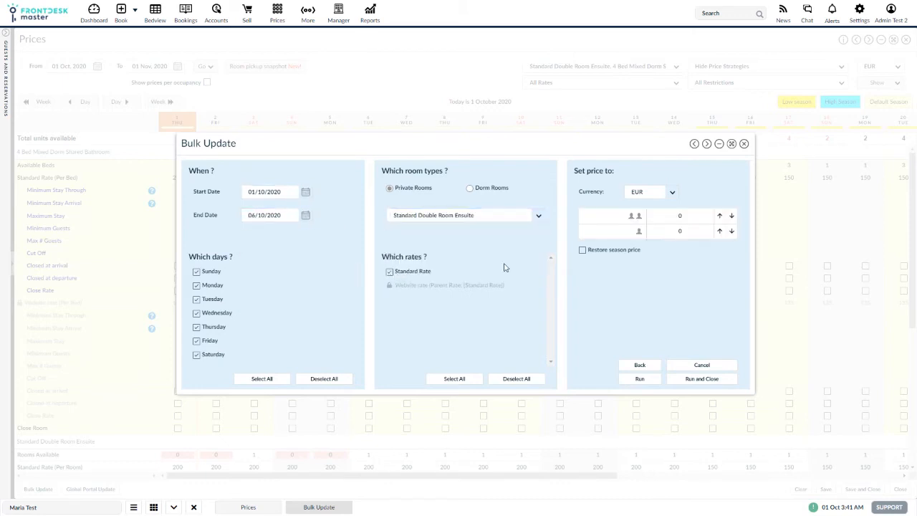
Set the two-guest price to 120 and the one-guest price to 110, then run and close the update
left_click(686, 217)
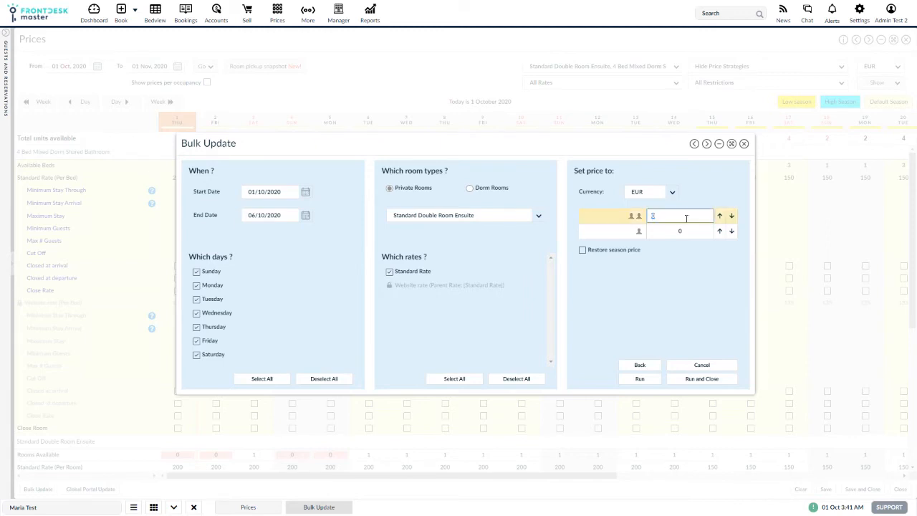
type("120")
key("Tab")
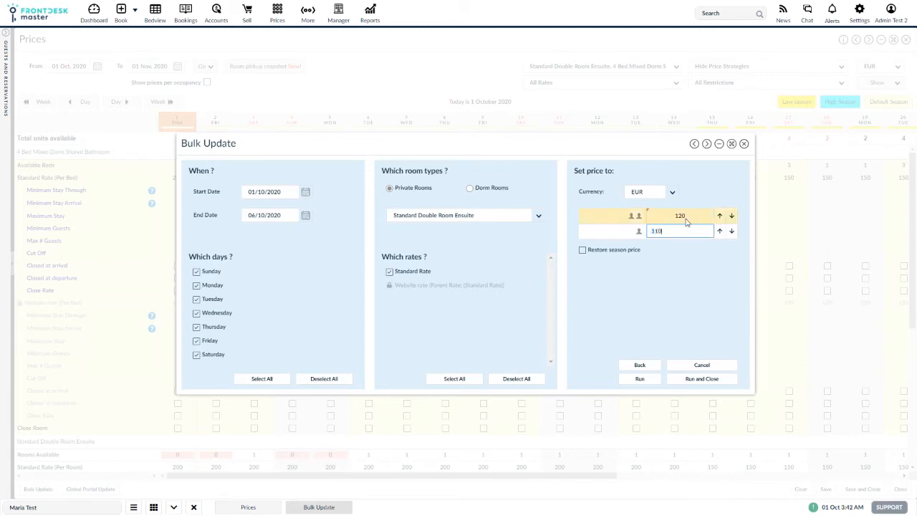
type("110")
left_click(672, 294)
left_click(704, 379)
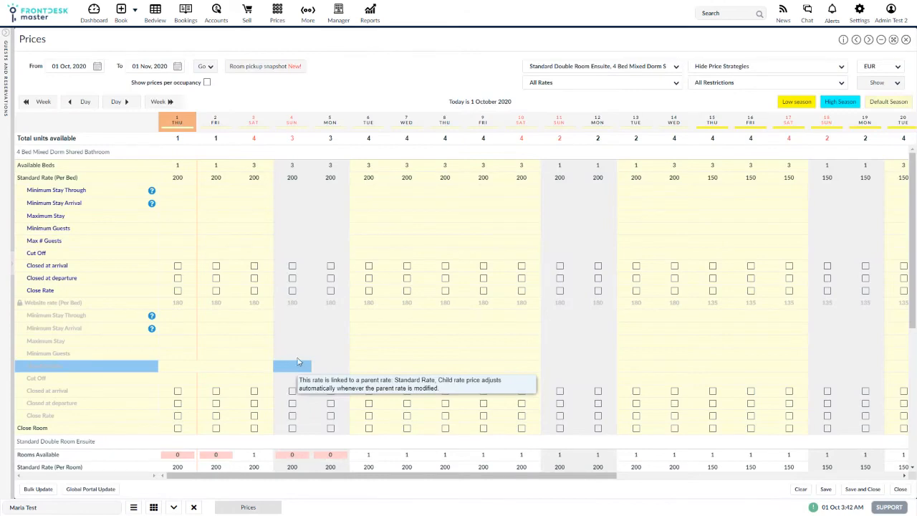
Turn on showing prices per occupancy in the Prices grid
scroll(307, 348, "down", 3)
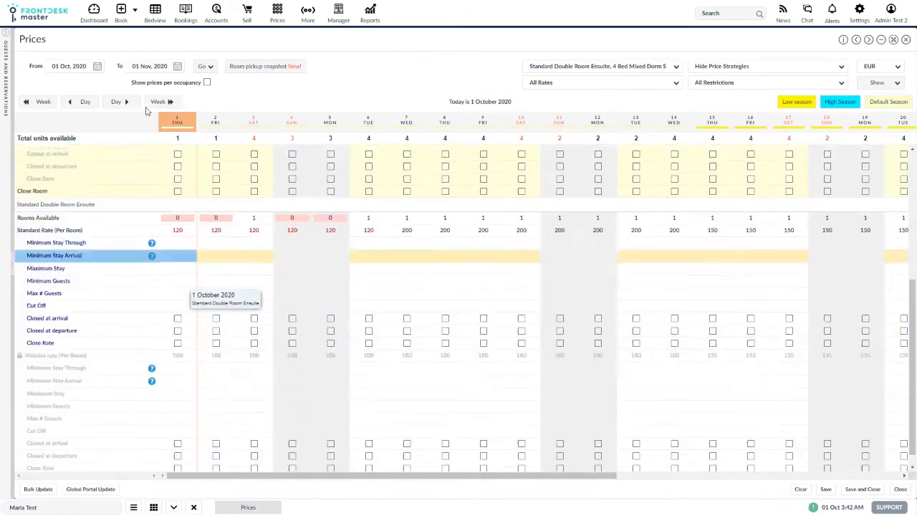
left_click(207, 83)
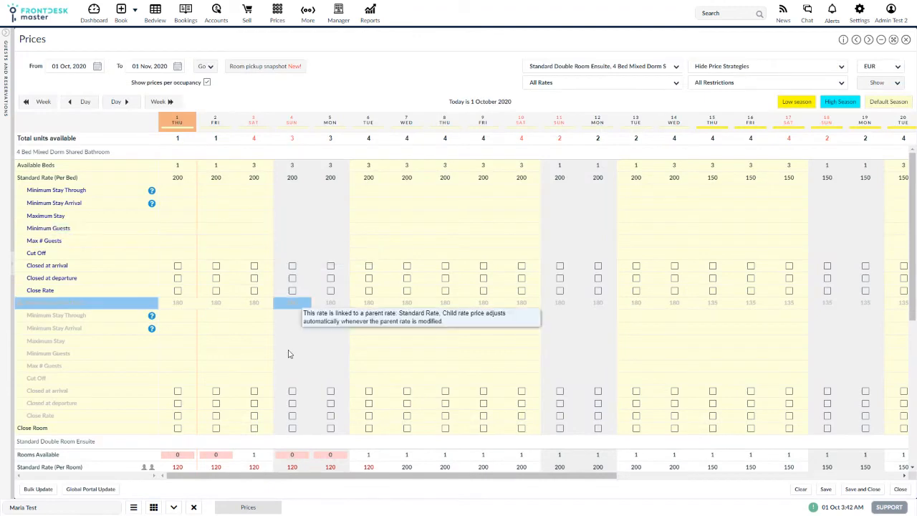
scroll(285, 352, "down", 3)
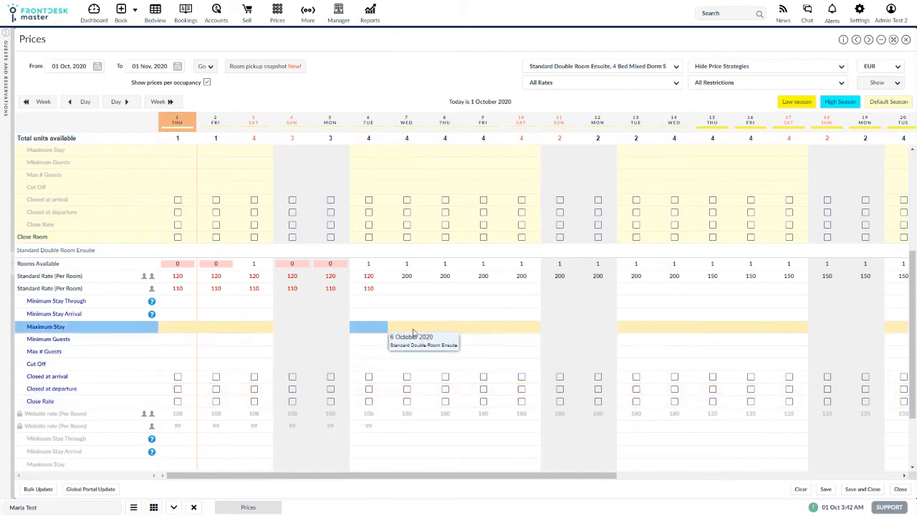
Open a bulk restrictions update for the Standard Double Room Ensuite from 01/10/2020 to 31/10/2020
left_click(36, 491)
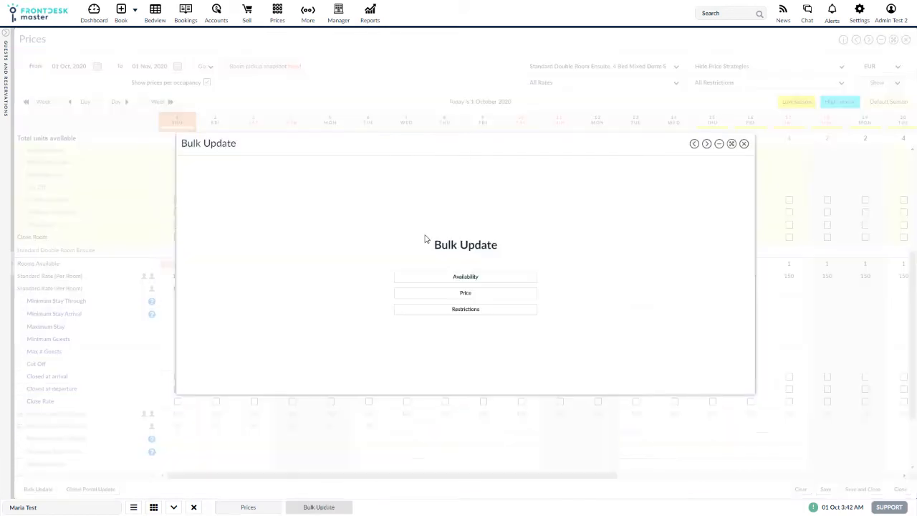
left_click(459, 311)
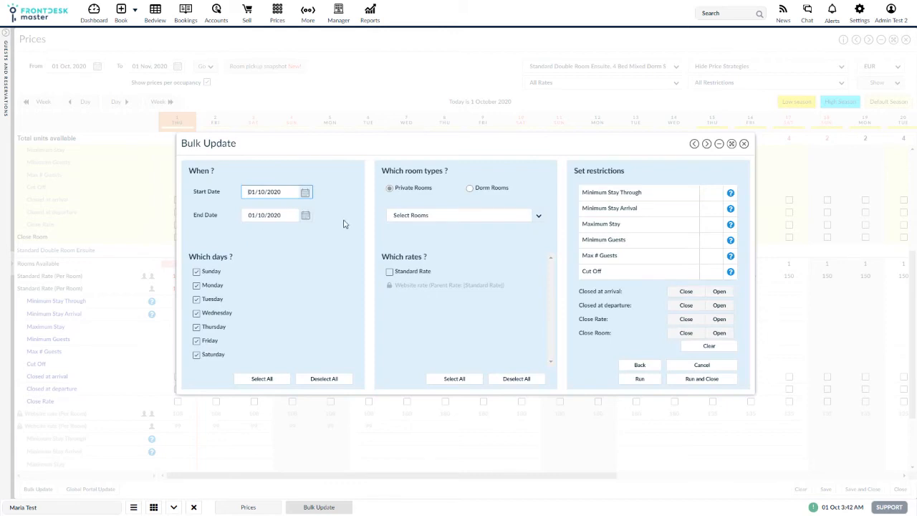
left_click(306, 193)
left_click(307, 233)
left_click(305, 217)
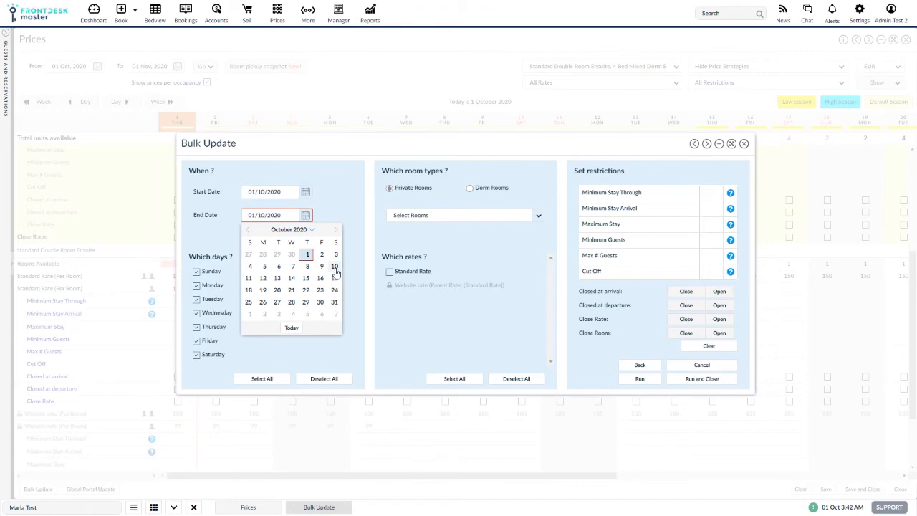
left_click(333, 301)
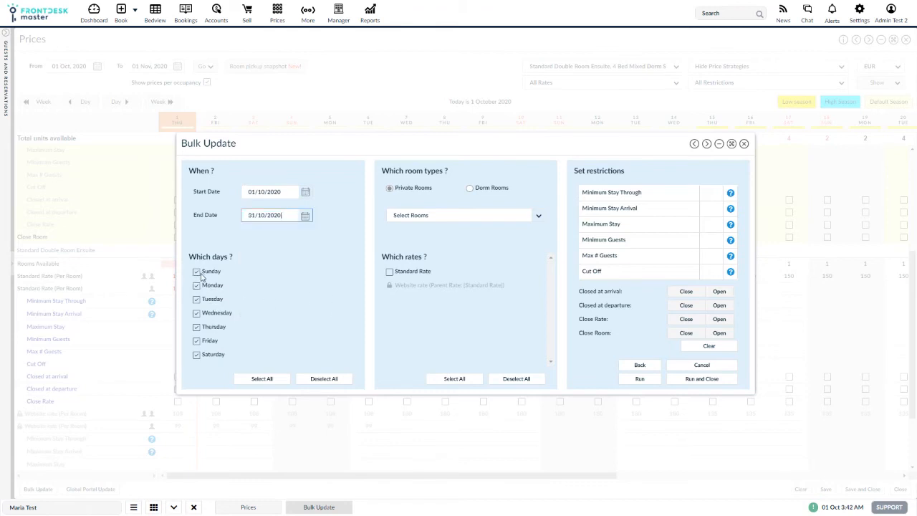
left_click(467, 215)
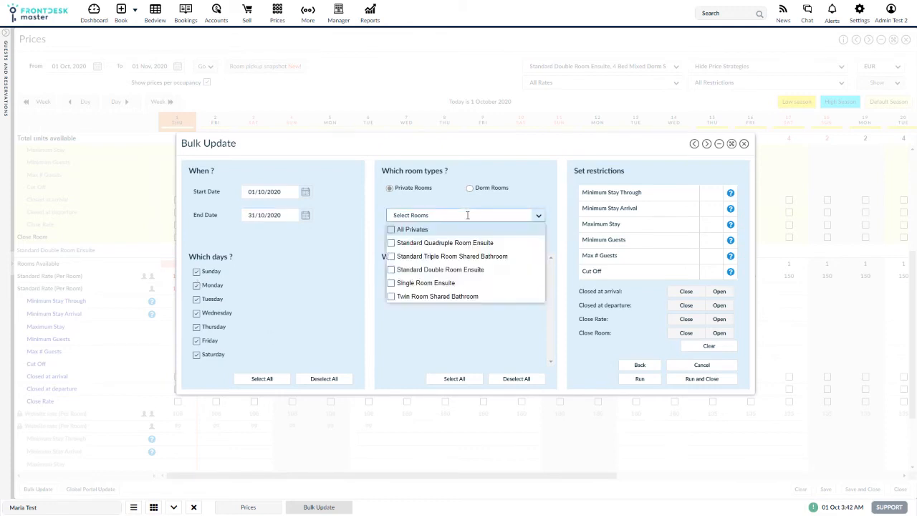
left_click(416, 269)
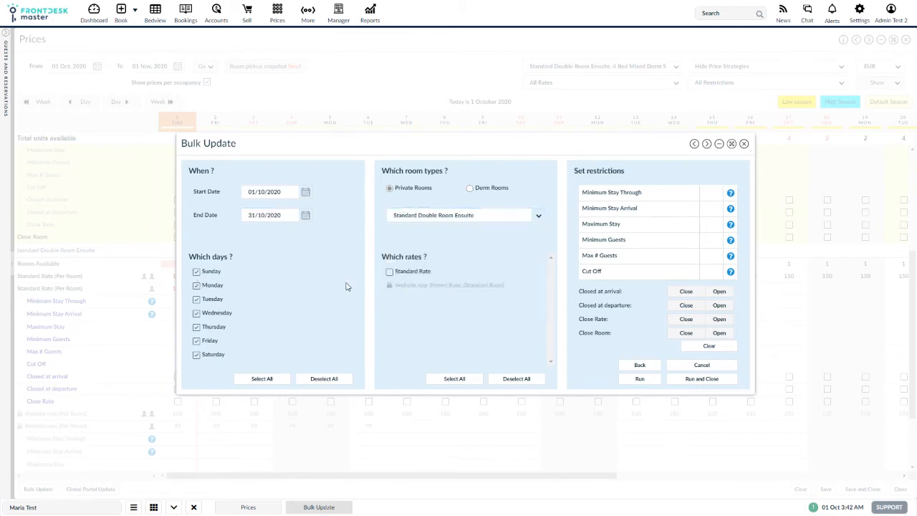
Set Minimum Stay Through 2, Minimum Stay Arrival 3, Maximum Stay 14, Minimum Guests 1 and Max # Guests 30
left_click(715, 193)
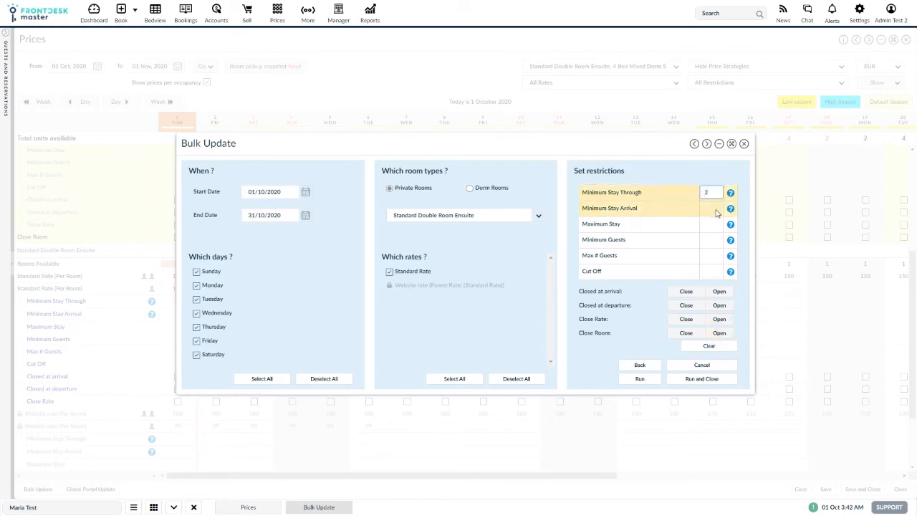
left_click(713, 208)
type("3")
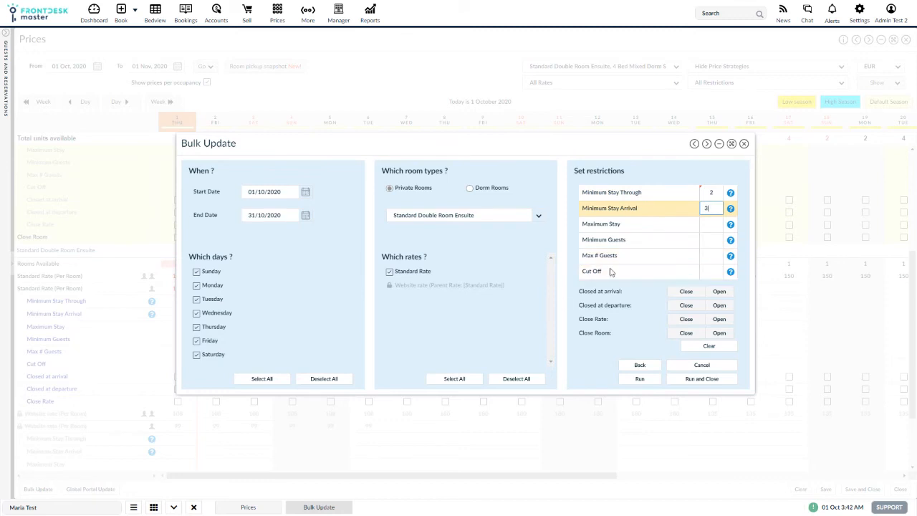
left_click(715, 225)
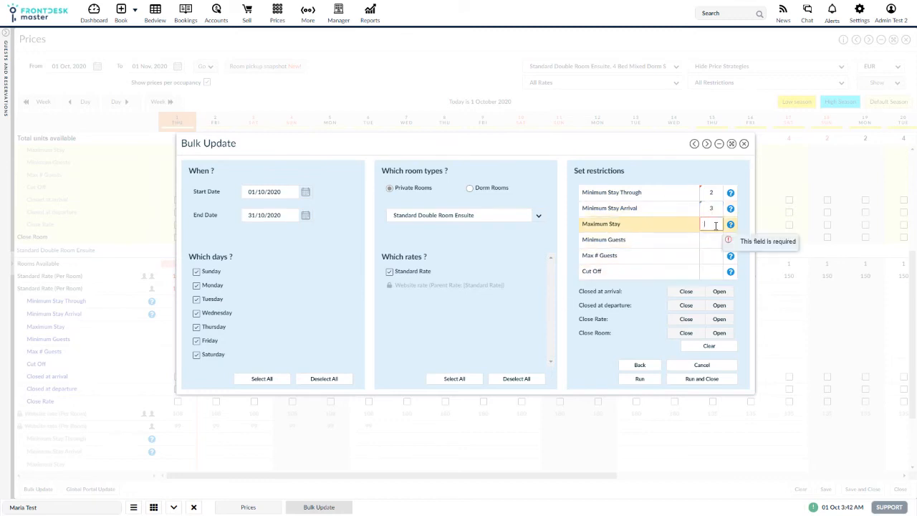
type("14")
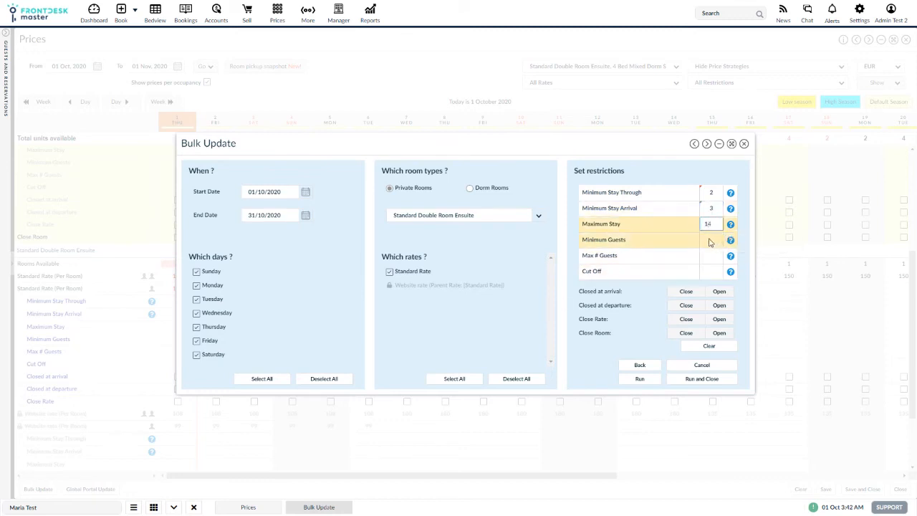
left_click(709, 241)
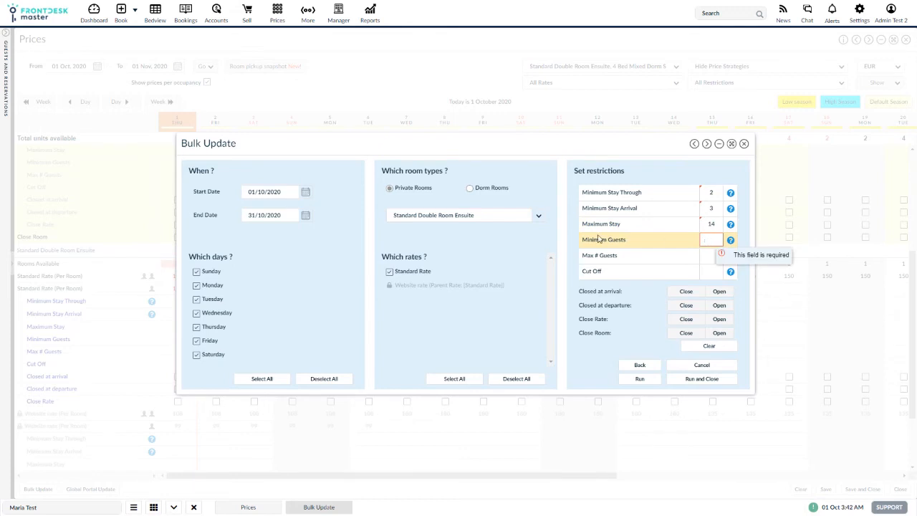
left_click(713, 241)
type("30")
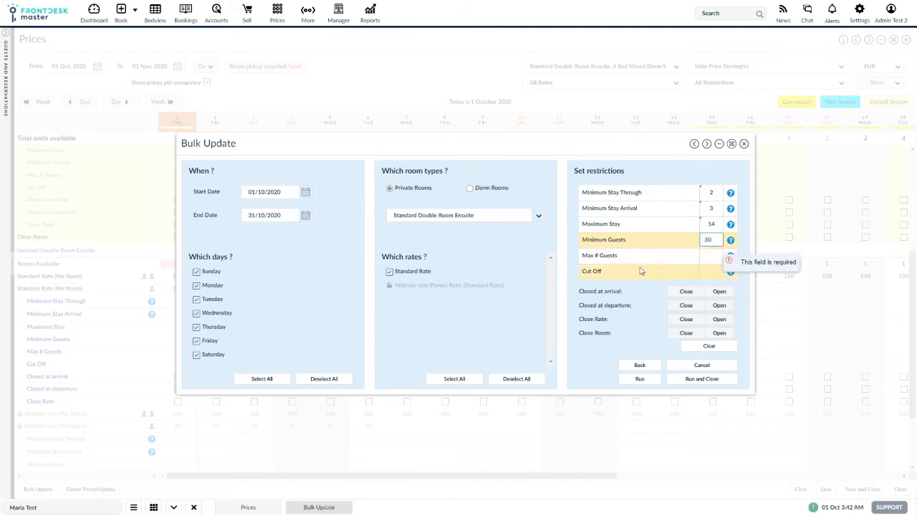
left_click(711, 254)
type("3")
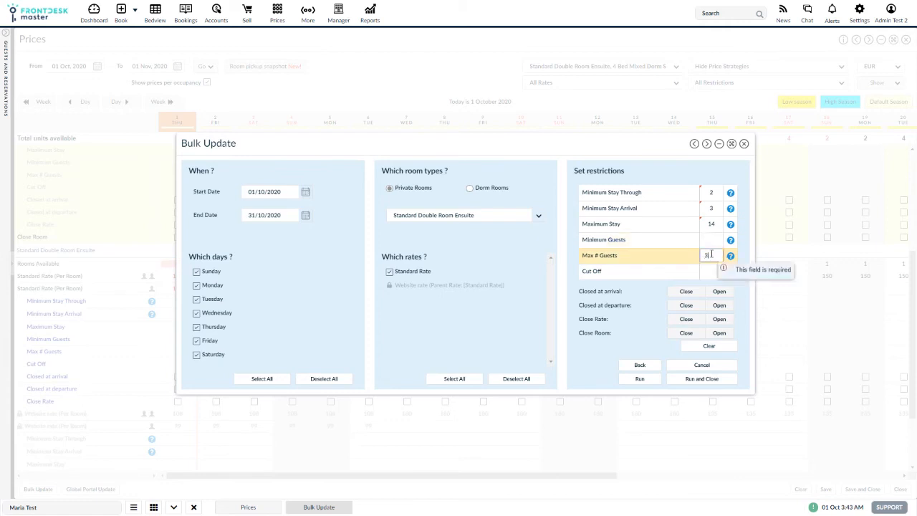
left_click(711, 241)
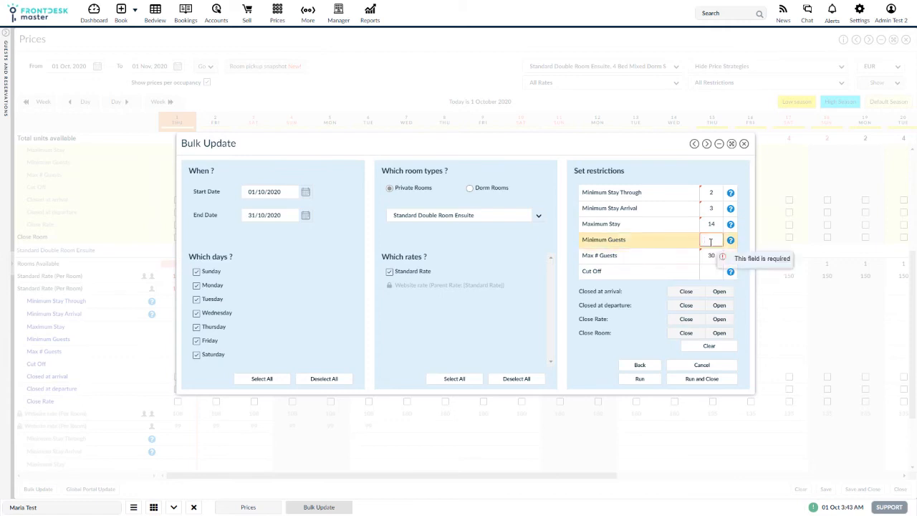
left_click(589, 372)
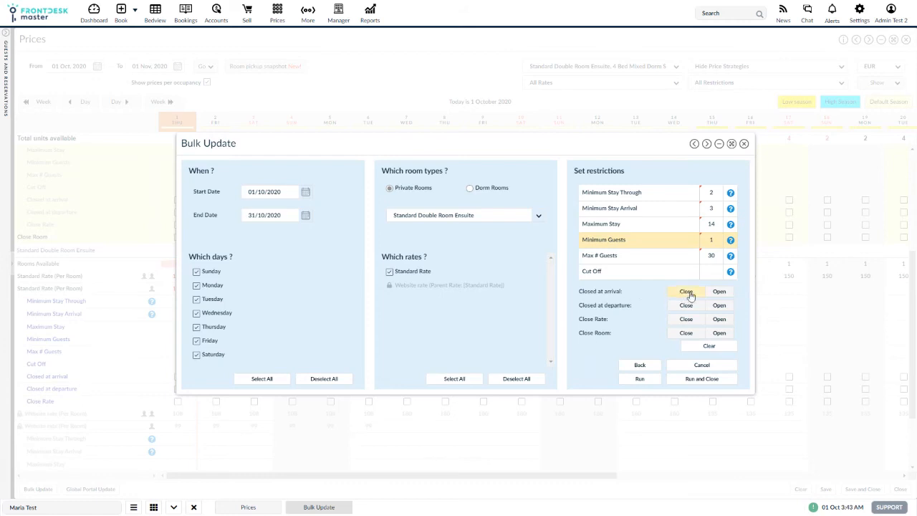
Set closed at arrival, closed at departure, close rate and close room to Close, then run and close
left_click(688, 293)
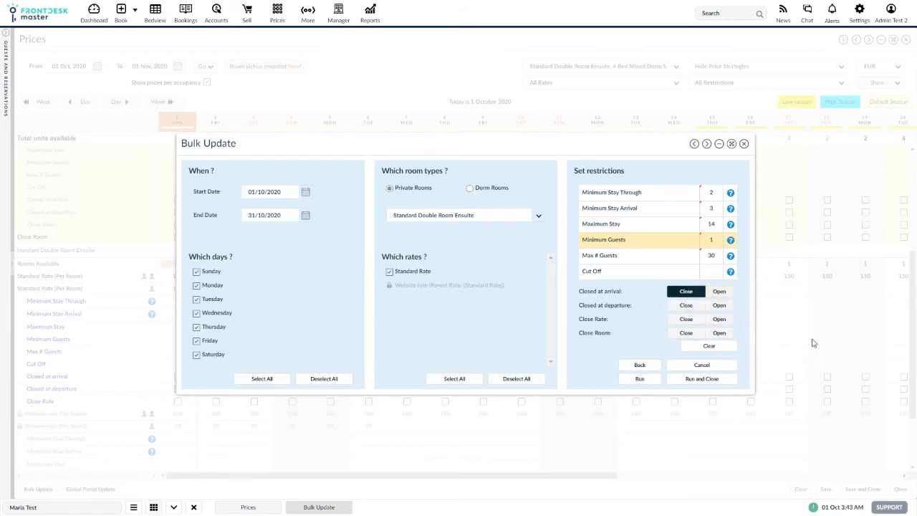
left_click(686, 305)
left_click(687, 318)
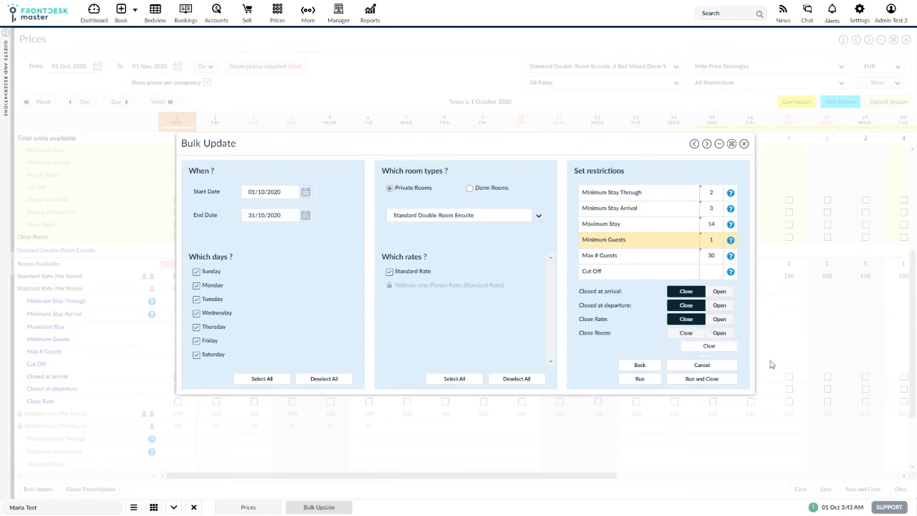
left_click(686, 333)
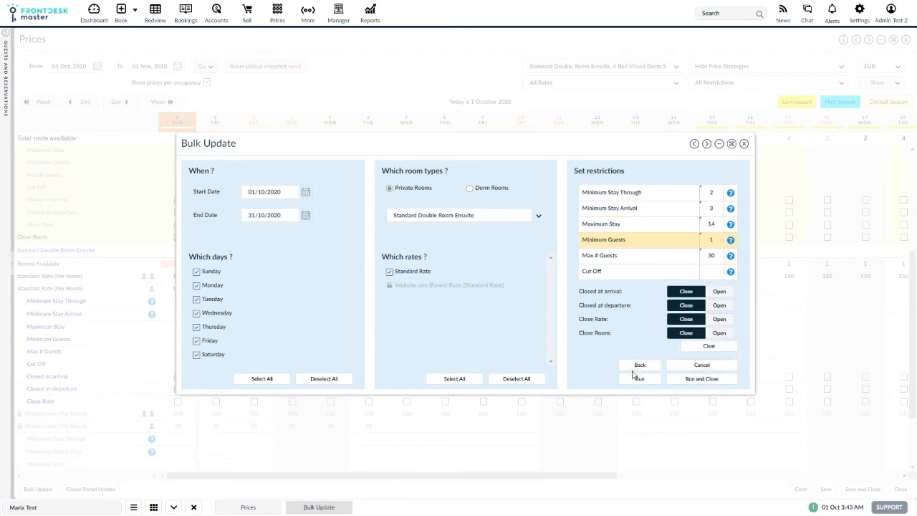
left_click(702, 380)
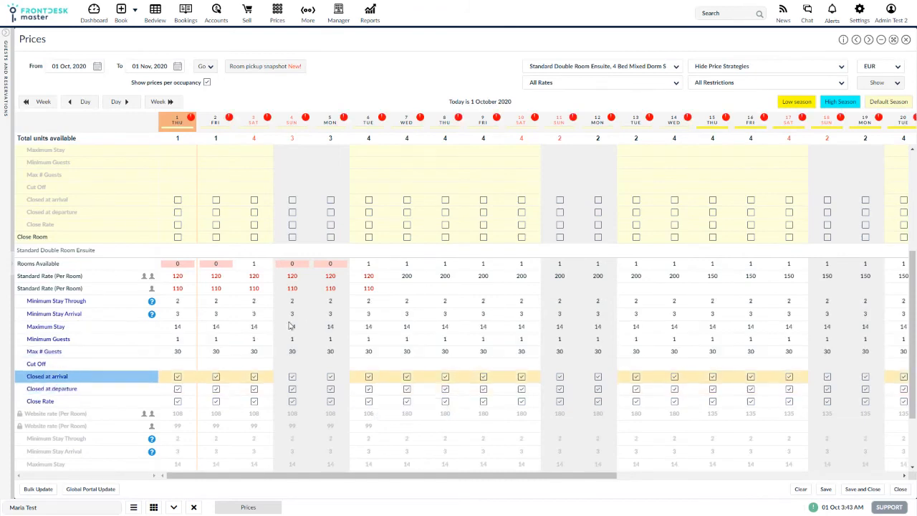
scroll(333, 295, "down", 1)
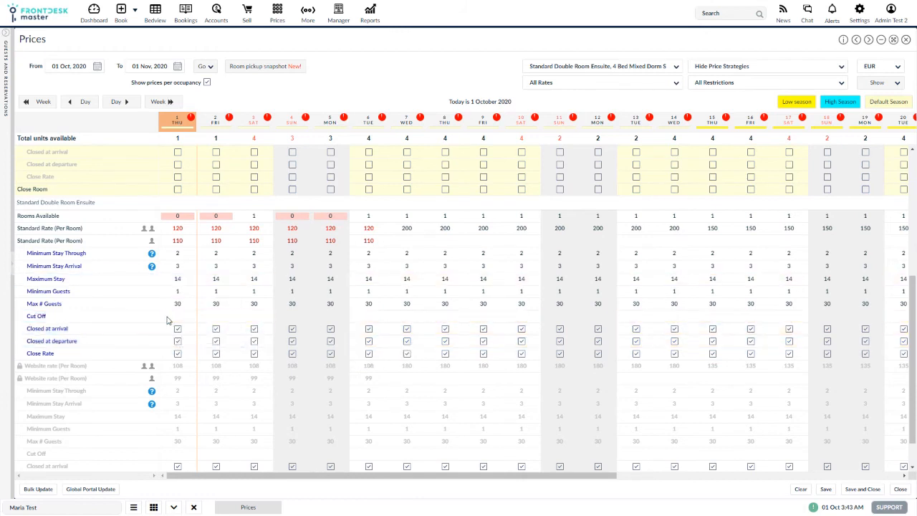
left_click(38, 489)
left_click(456, 310)
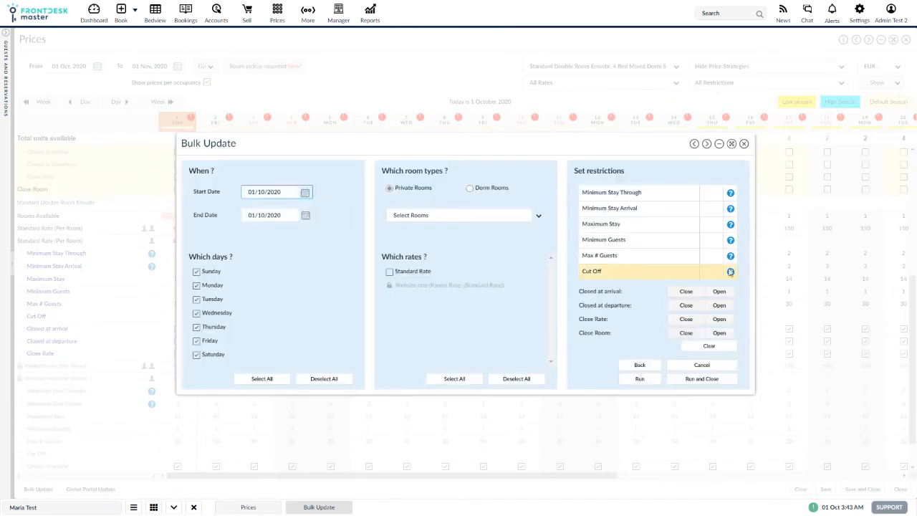
left_click(745, 145)
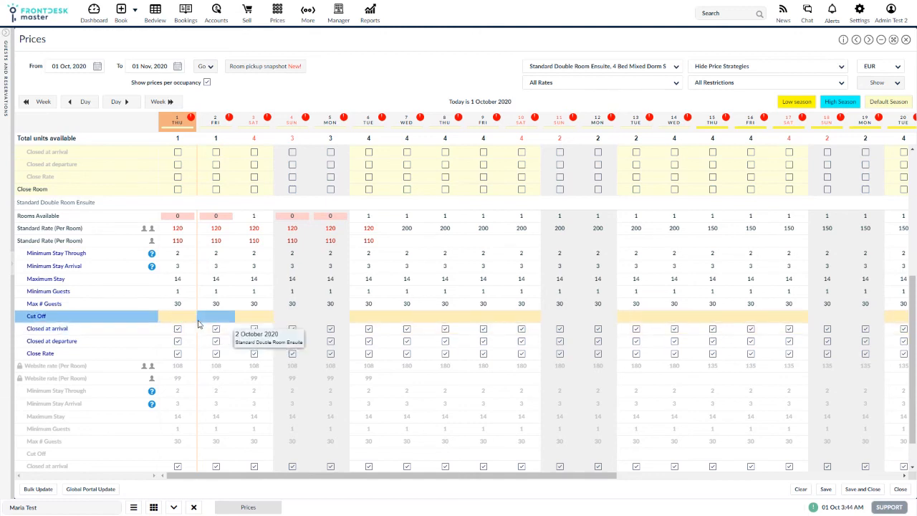
Open a bulk restrictions update for the Standard Double Room Ensuite Standard Rate from 01/10/2020 to 10/10/2020
left_click(37, 489)
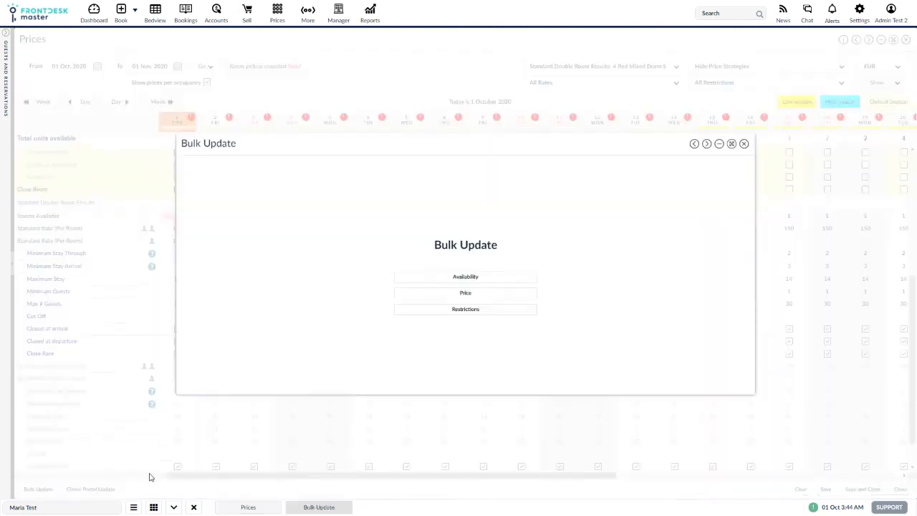
left_click(436, 310)
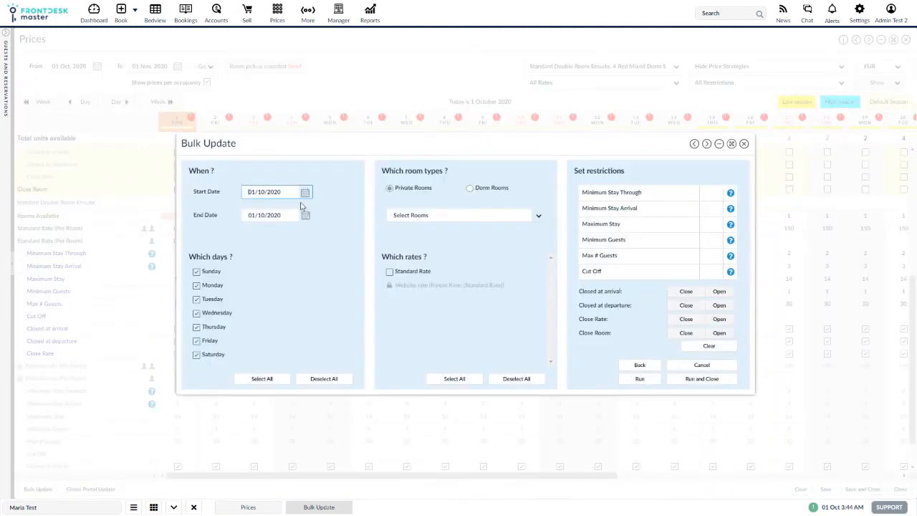
left_click(306, 194)
left_click(306, 215)
left_click(337, 266)
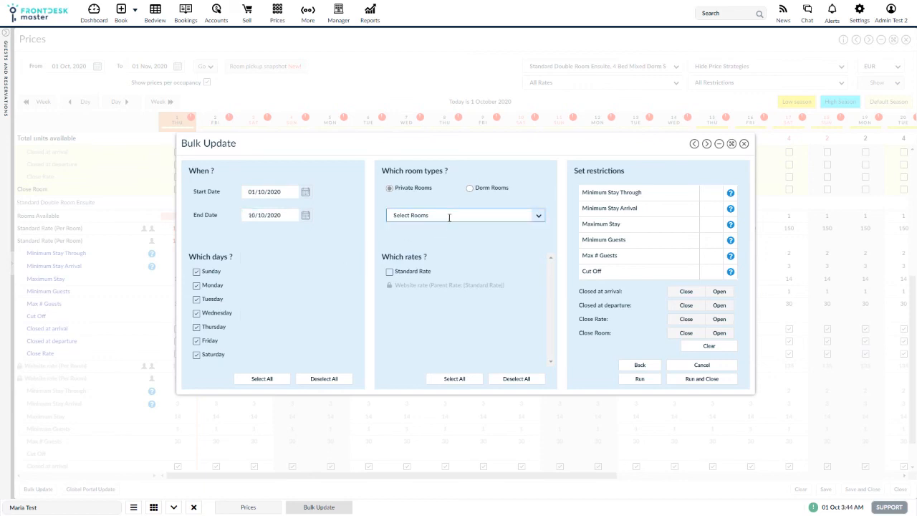
left_click(450, 216)
left_click(445, 275)
left_click(309, 298)
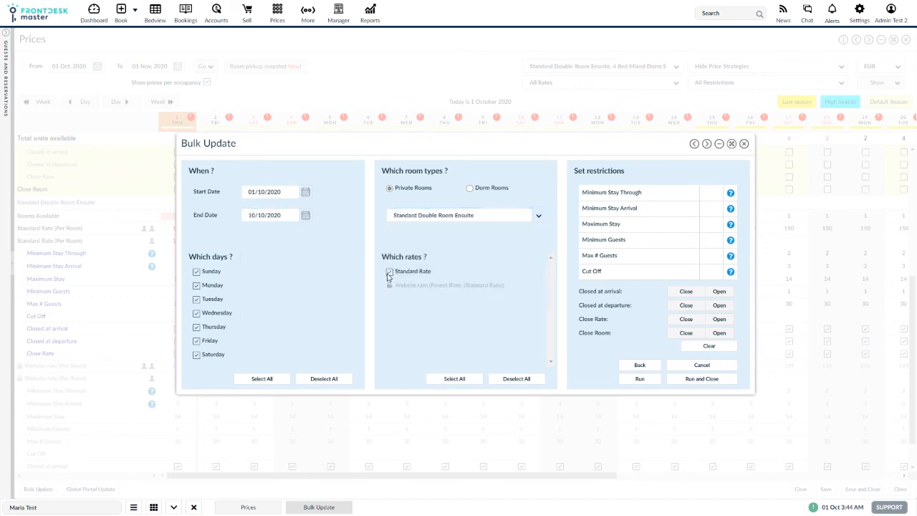
Set Minimum Stay Through, Minimum Stay Arrival, Maximum Stay, Minimum Guests, Max # Guests and Cut Off all to 0
left_click(709, 192)
type("0")
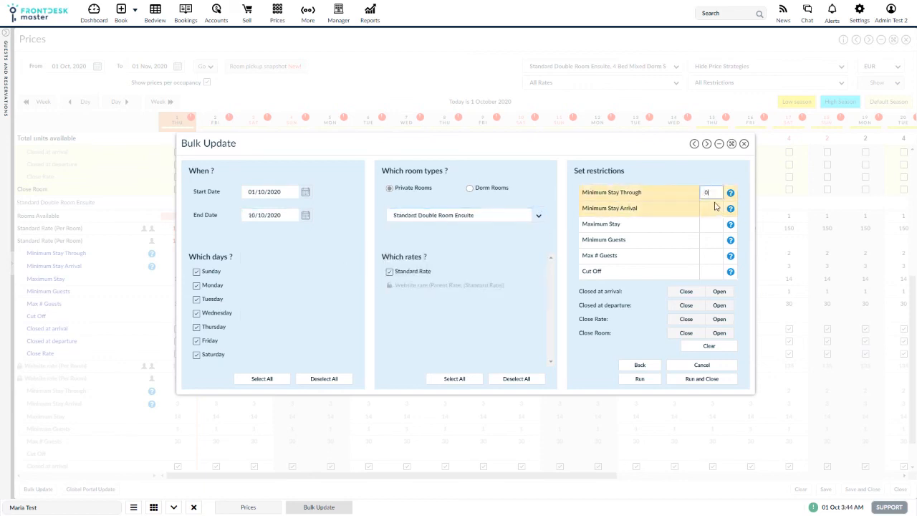
left_click(710, 208)
type("0")
left_click(710, 224)
type("0")
left_click(710, 240)
type("0")
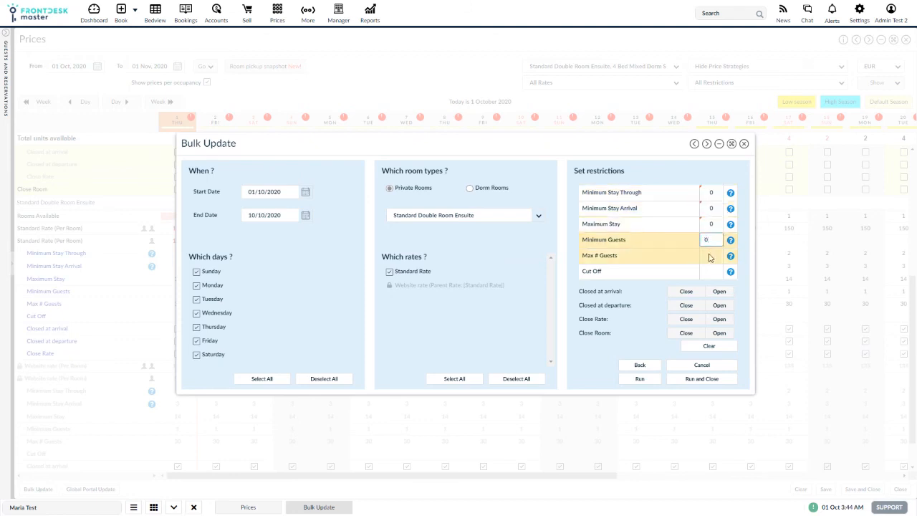
left_click(710, 259)
type("0")
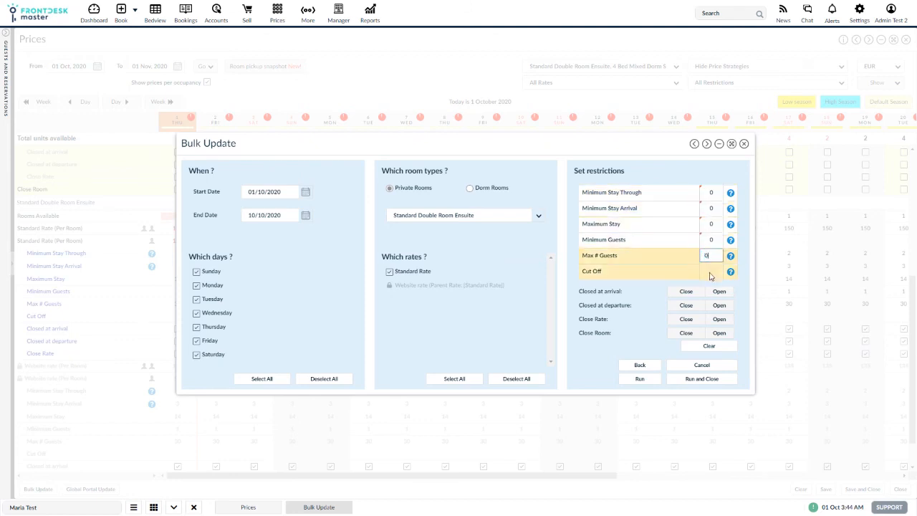
left_click(710, 273)
type("0")
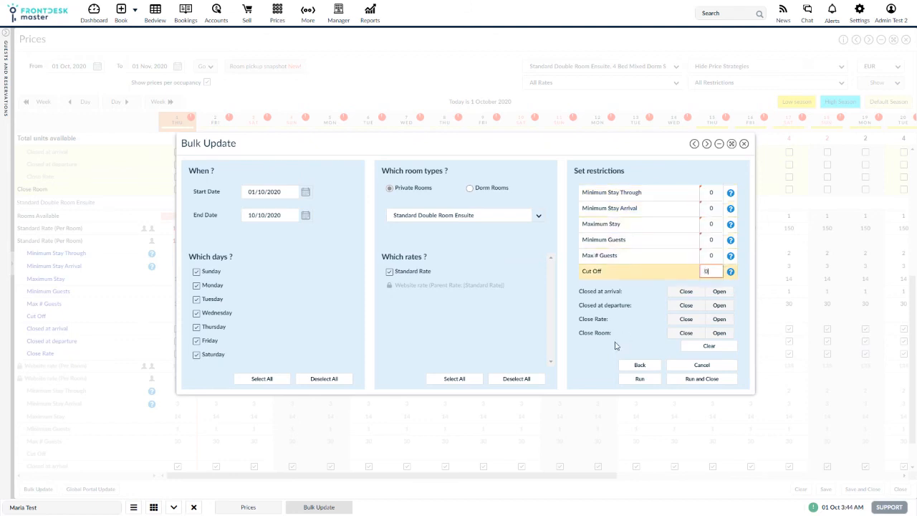
Set closed at arrival, closed at departure, close rate and close room to Open, then run and close
left_click(720, 291)
left_click(720, 306)
left_click(719, 319)
left_click(719, 332)
left_click(703, 379)
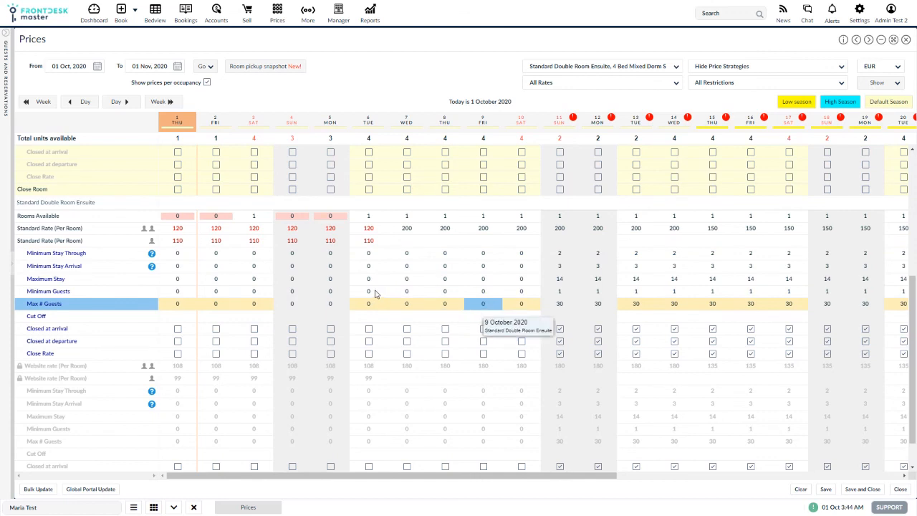
left_click(40, 489)
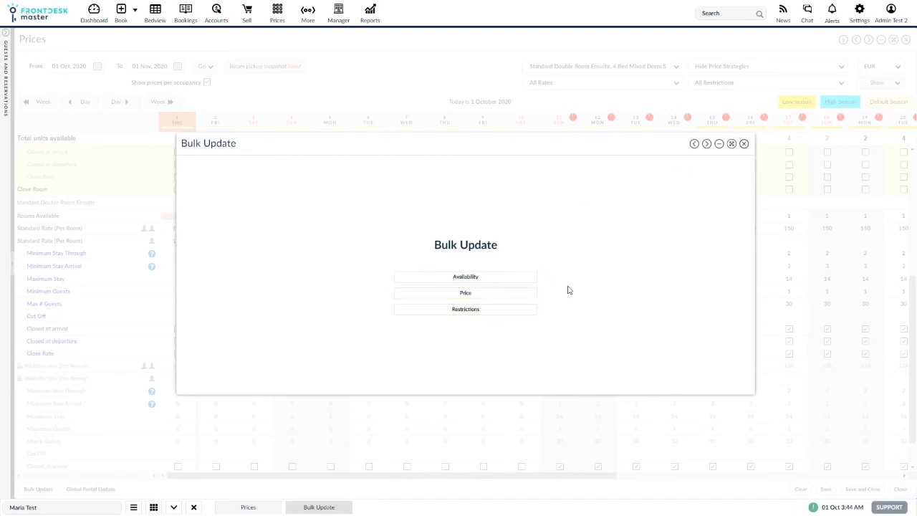
left_click(475, 277)
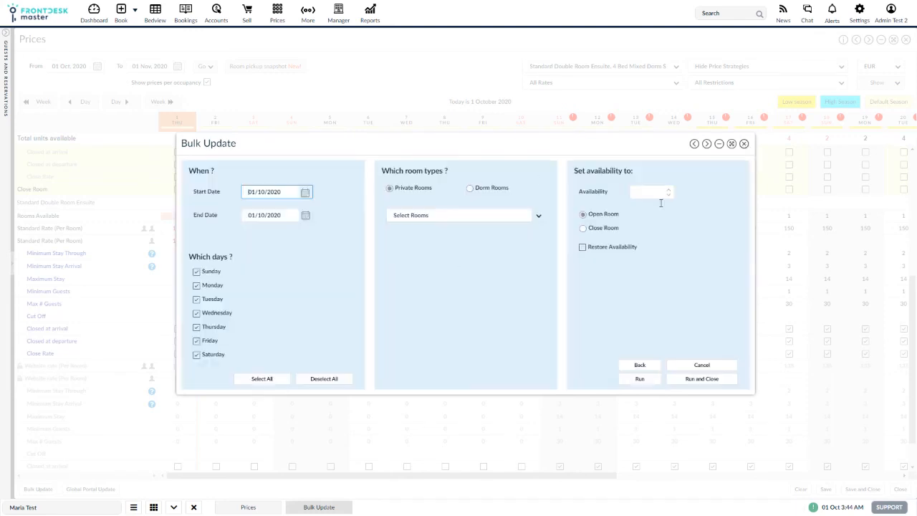
left_click(745, 144)
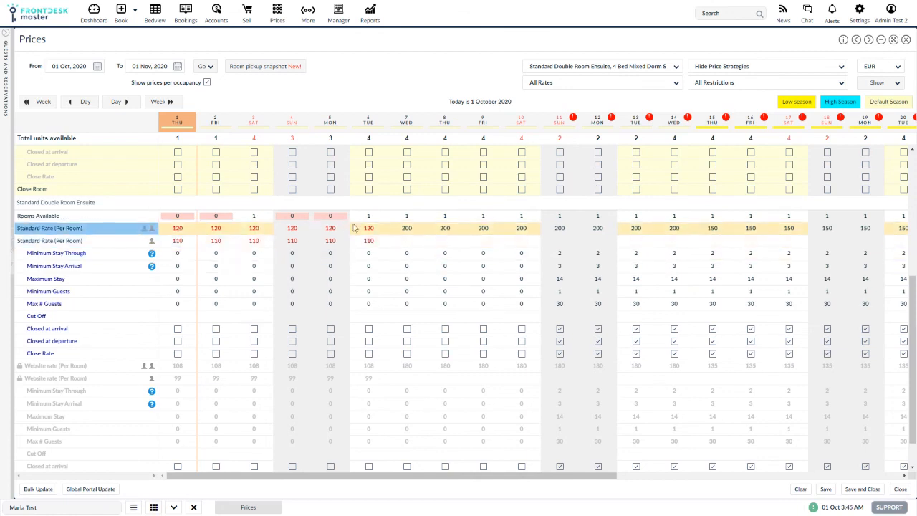
scroll(431, 329, "up", 3)
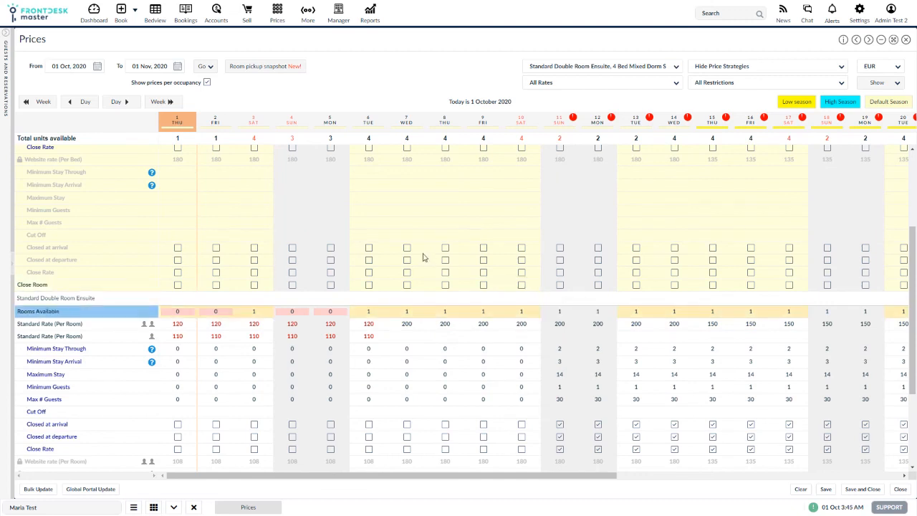
scroll(423, 258, "up", 4)
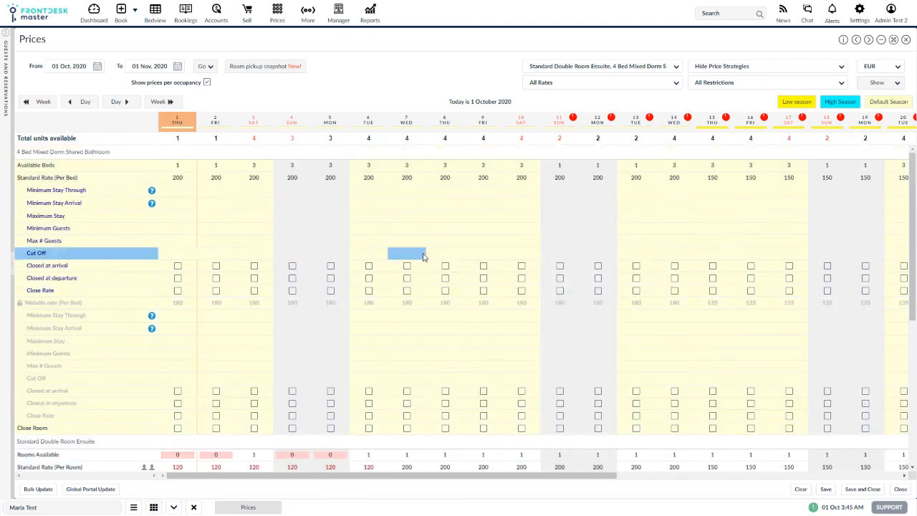